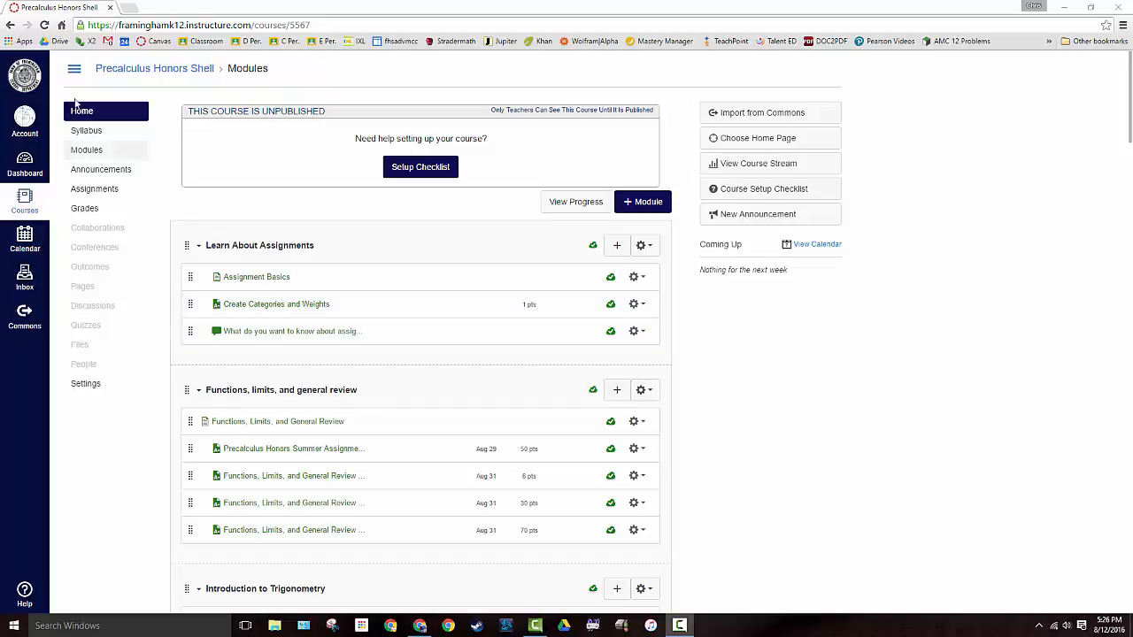
# Look through the Precalculus Honors Shell course modules and the assignments listed in them
pyautogui.scroll(-2, 374, 343)
pyautogui.scroll(-2, 374, 344)
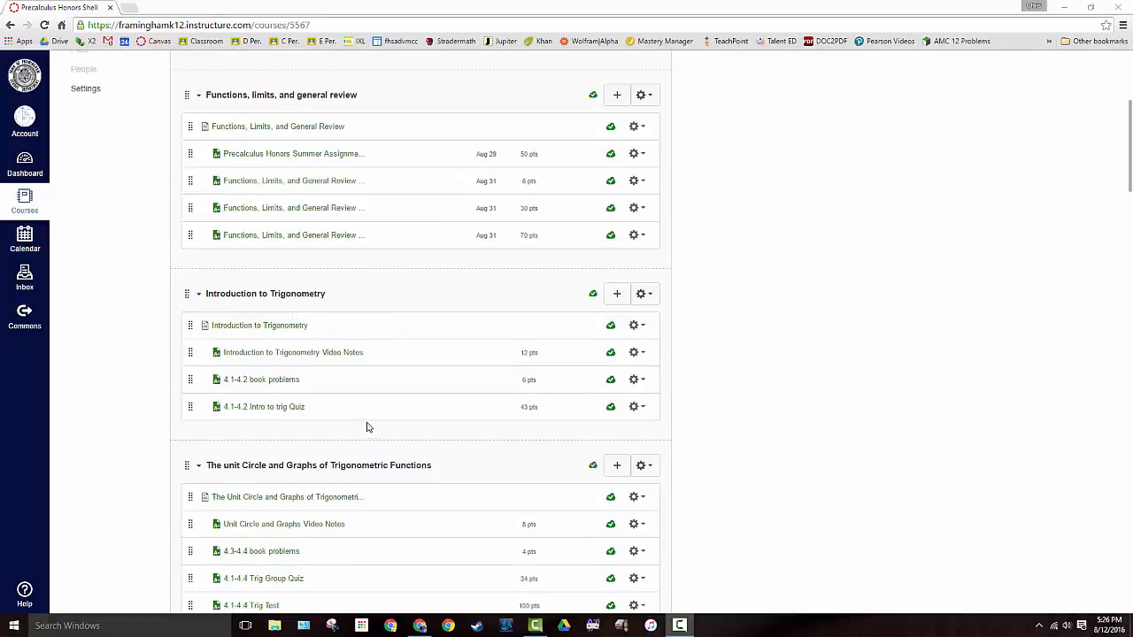
pyautogui.scroll(-3, 365, 424)
pyautogui.scroll(-9, 348, 412)
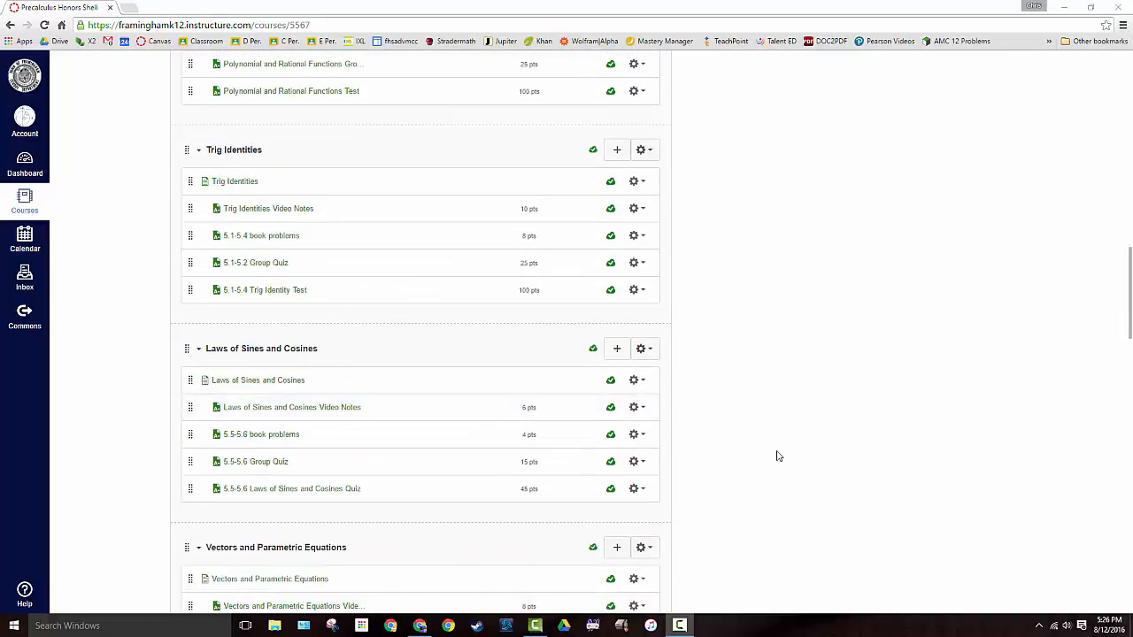
pyautogui.scroll(5, 392, 354)
pyautogui.scroll(10, 392, 357)
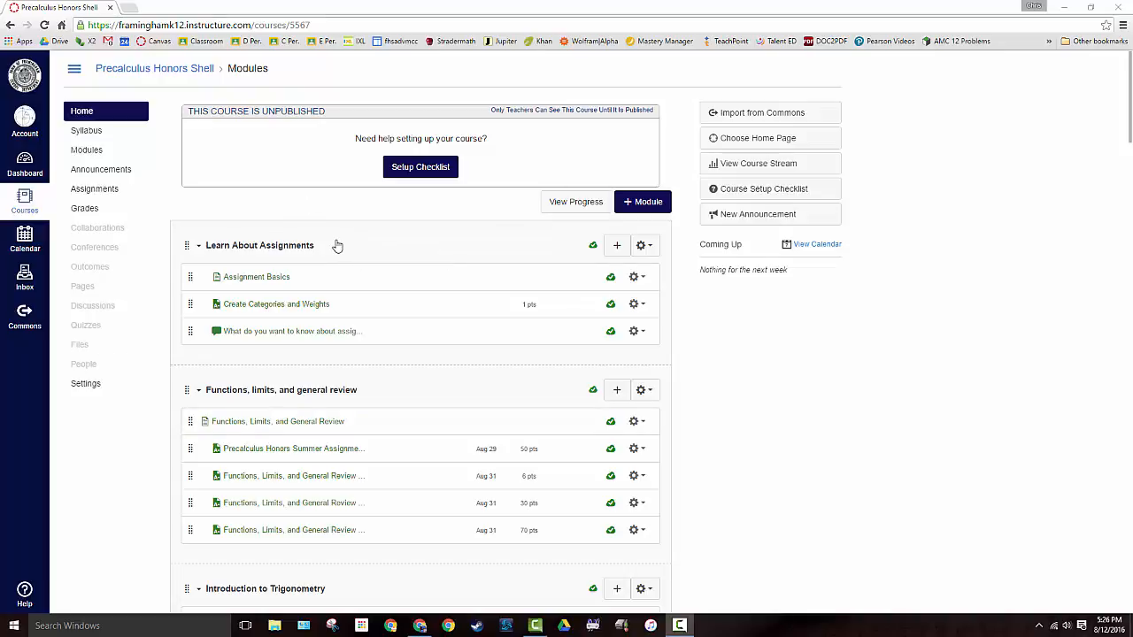
# Go to the course's Assignments page and look over the available grading periods
pyautogui.click(84, 190)
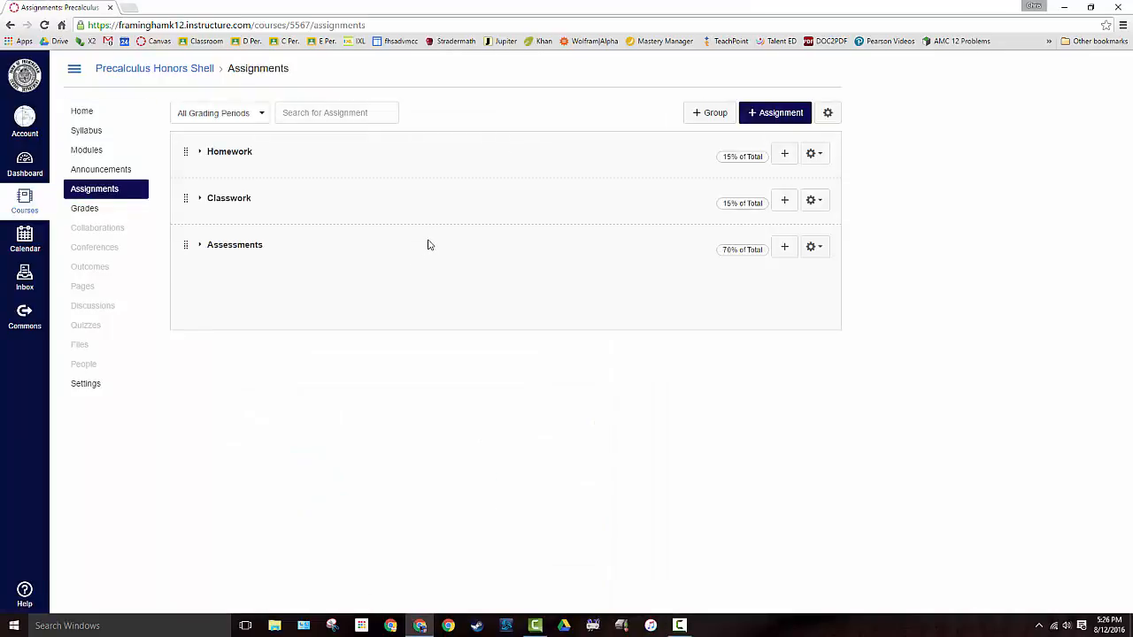
pyautogui.click(252, 119)
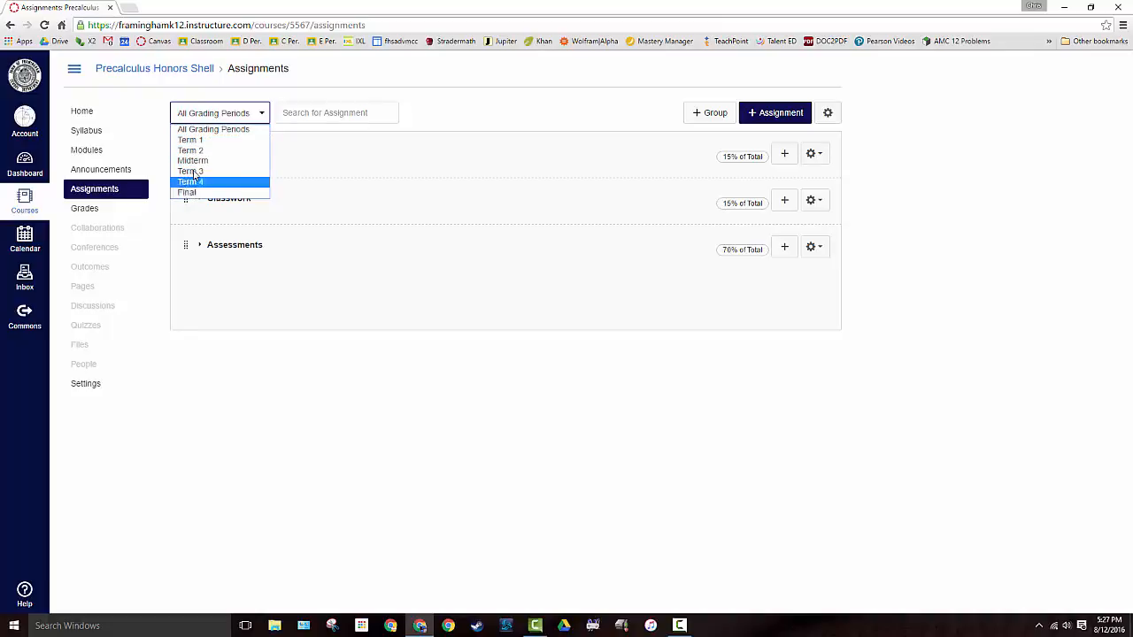
pyautogui.click(213, 117)
pyautogui.click(212, 115)
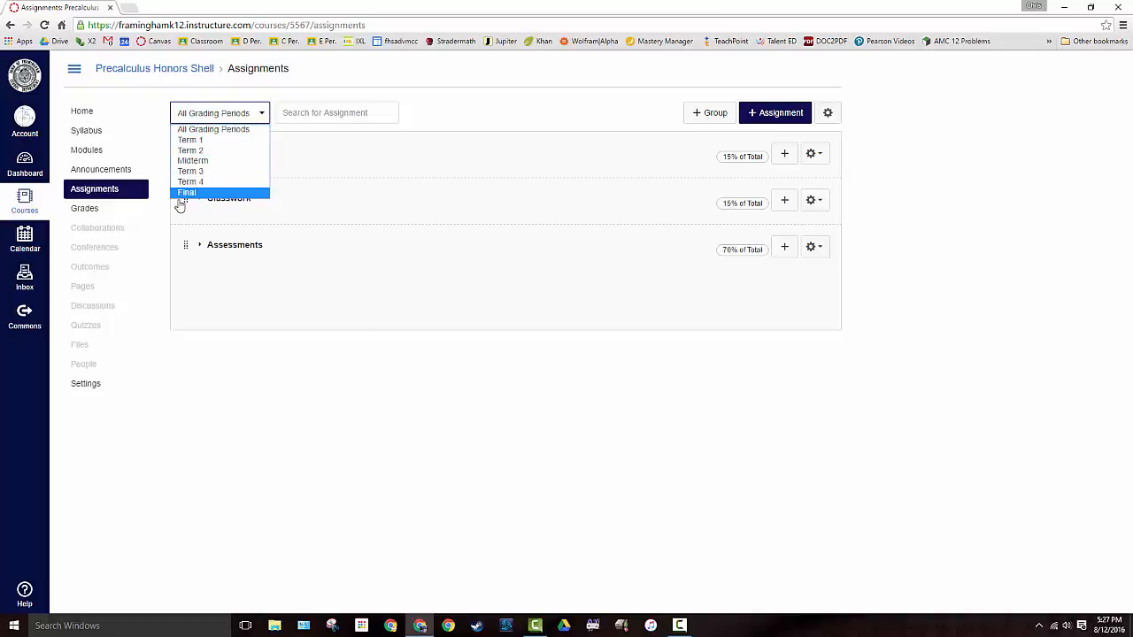
pyautogui.click(208, 114)
pyautogui.click(207, 116)
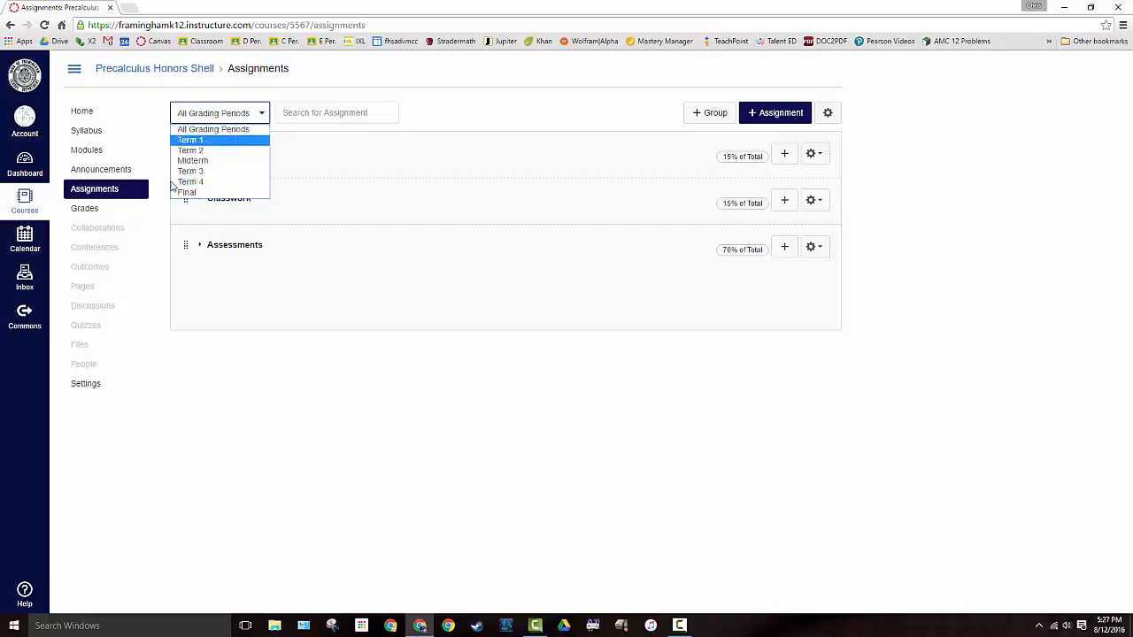
pyautogui.click(211, 117)
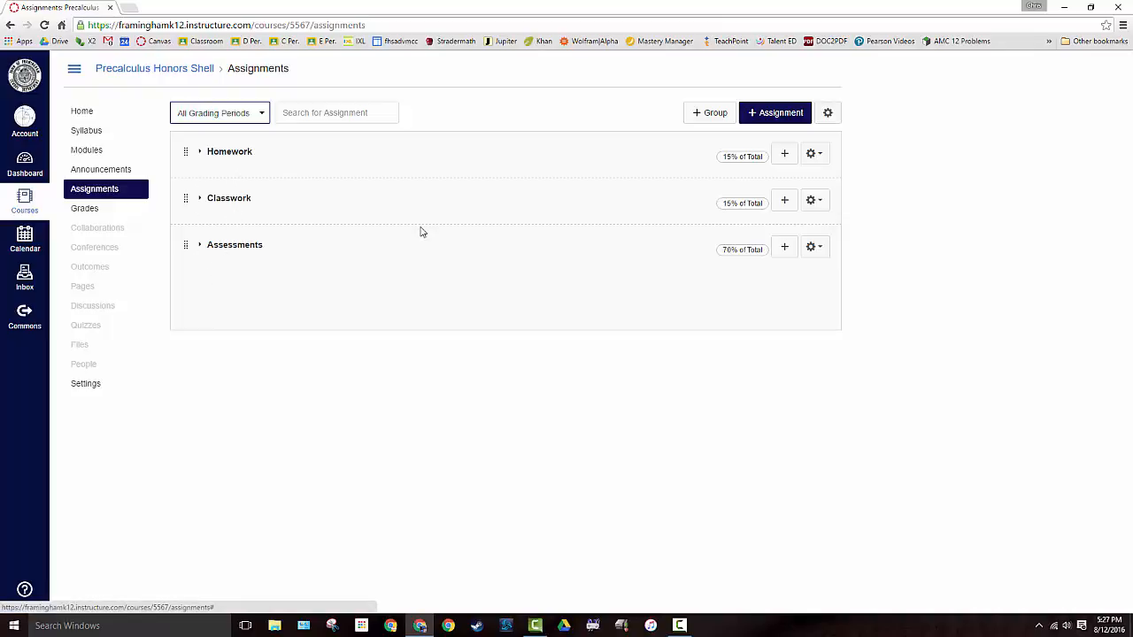
pyautogui.click(701, 113)
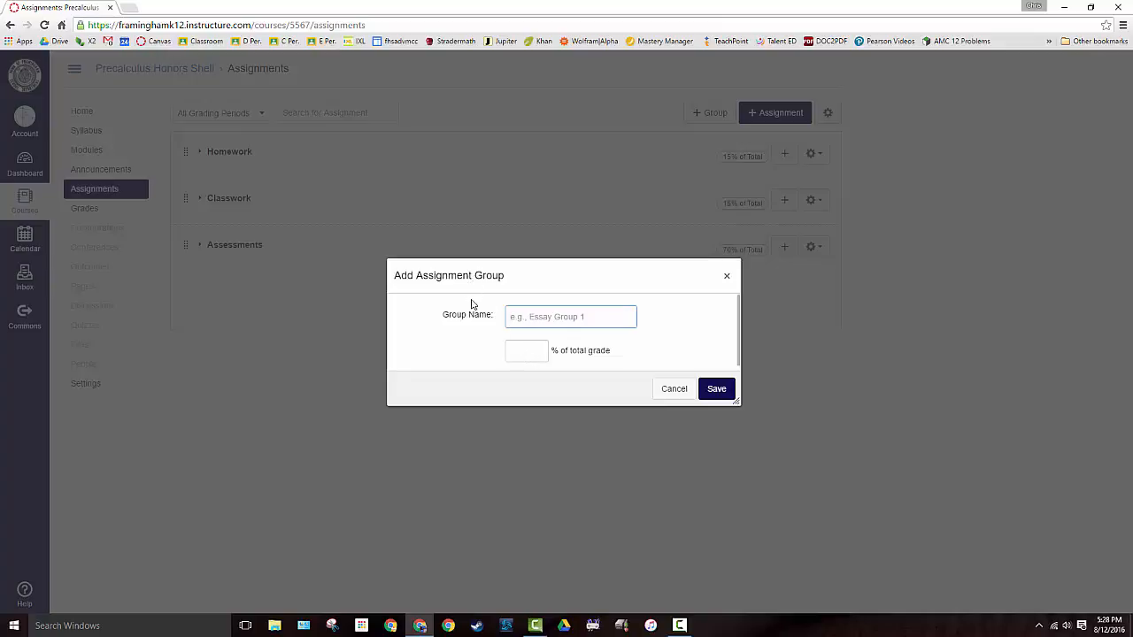
pyautogui.click(671, 390)
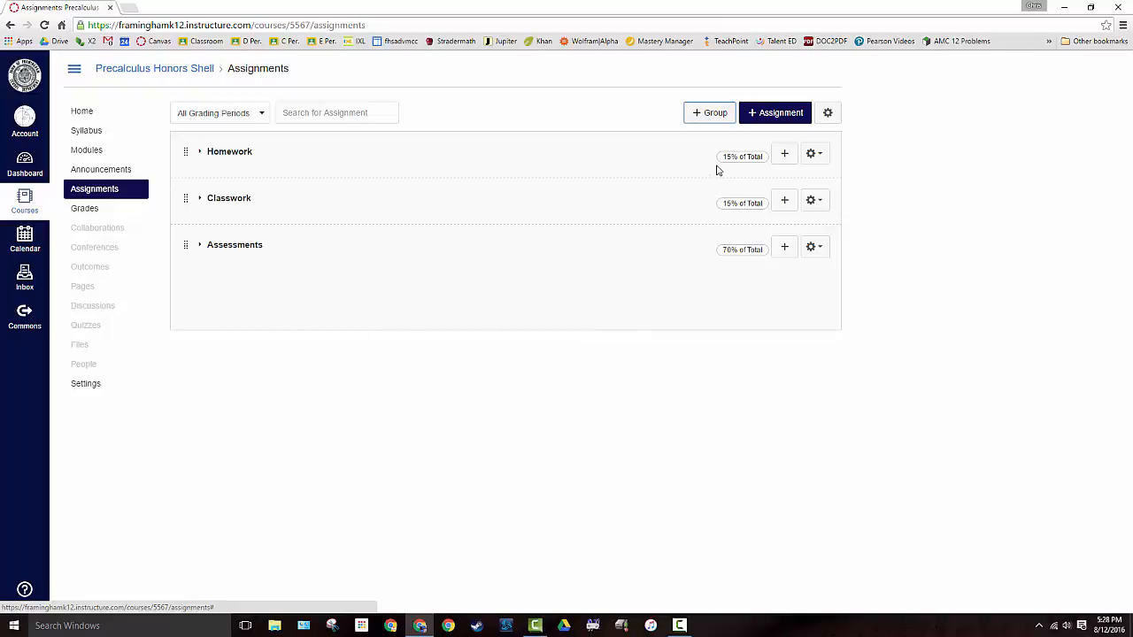
pyautogui.click(710, 123)
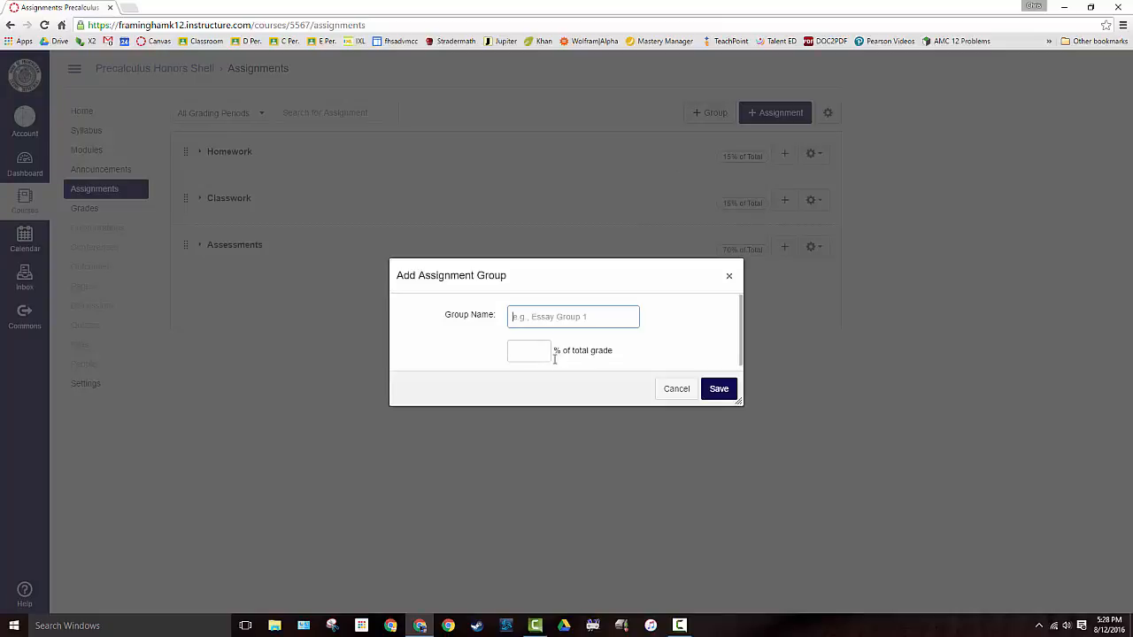
pyautogui.click(679, 391)
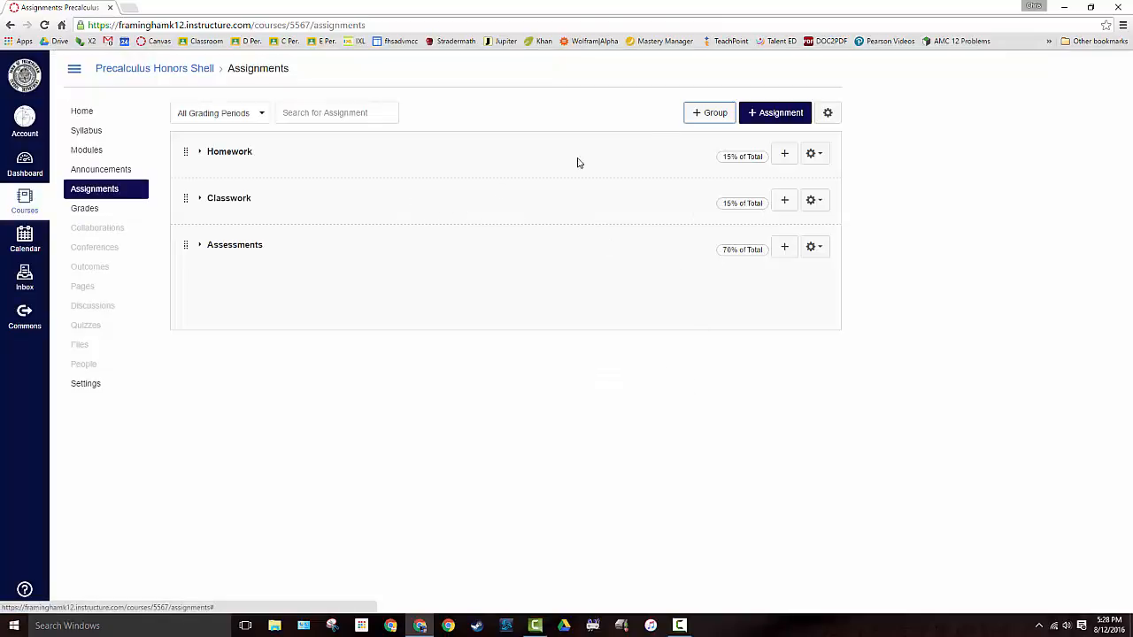
# Add an assignment named Test HW #1 worth 2 points, without a due date, to the Homework group and publish it
pyautogui.click(787, 157)
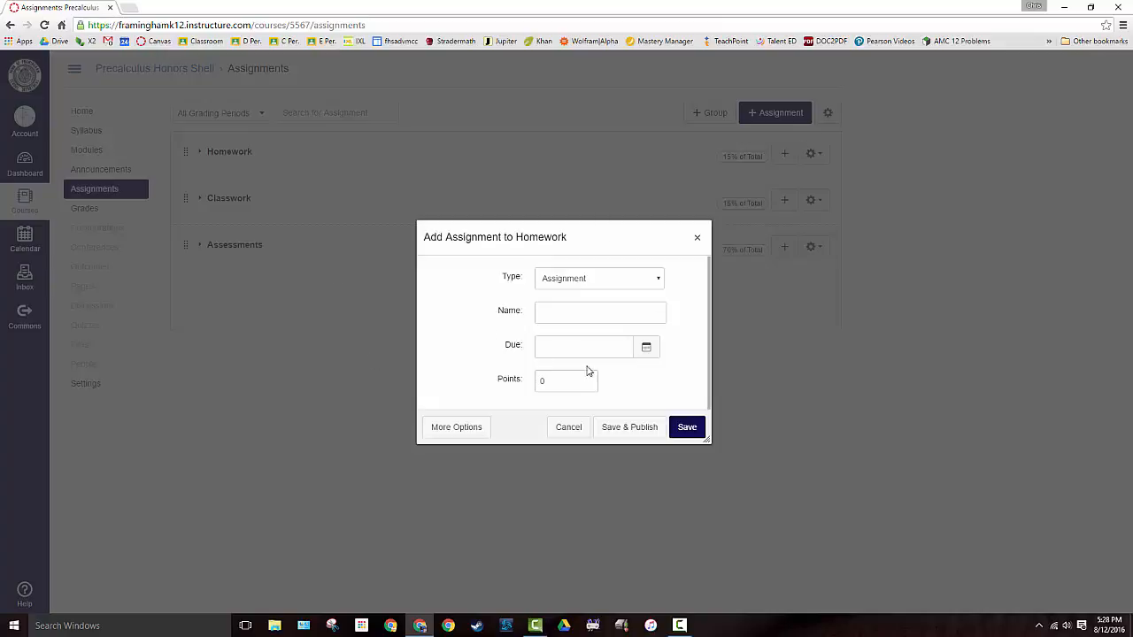
pyautogui.click(576, 312)
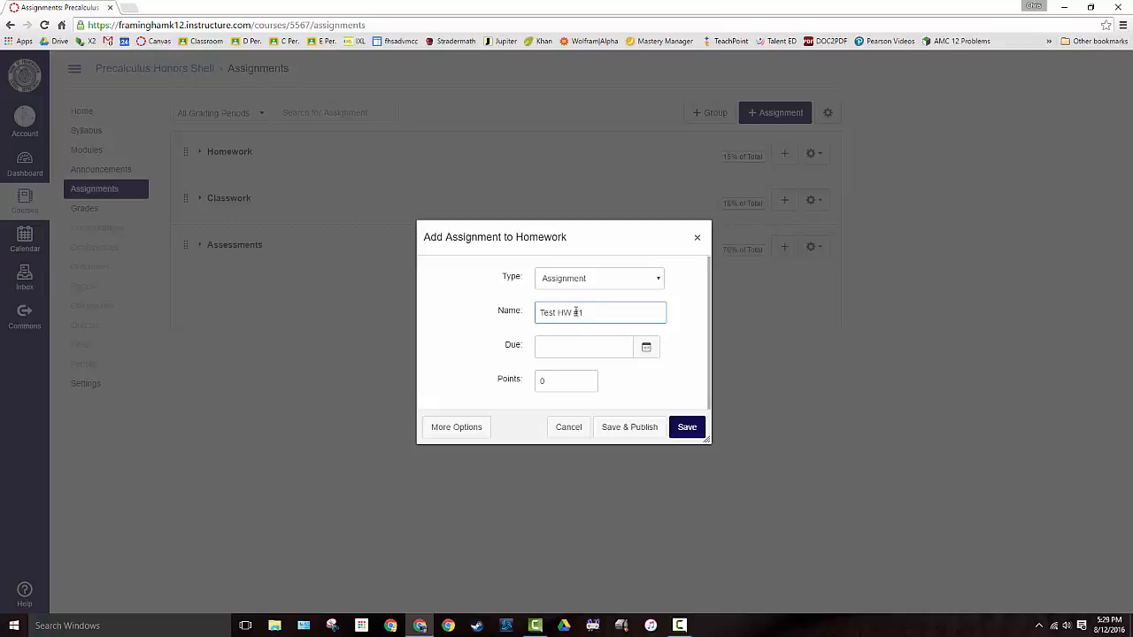
pyautogui.click(565, 383)
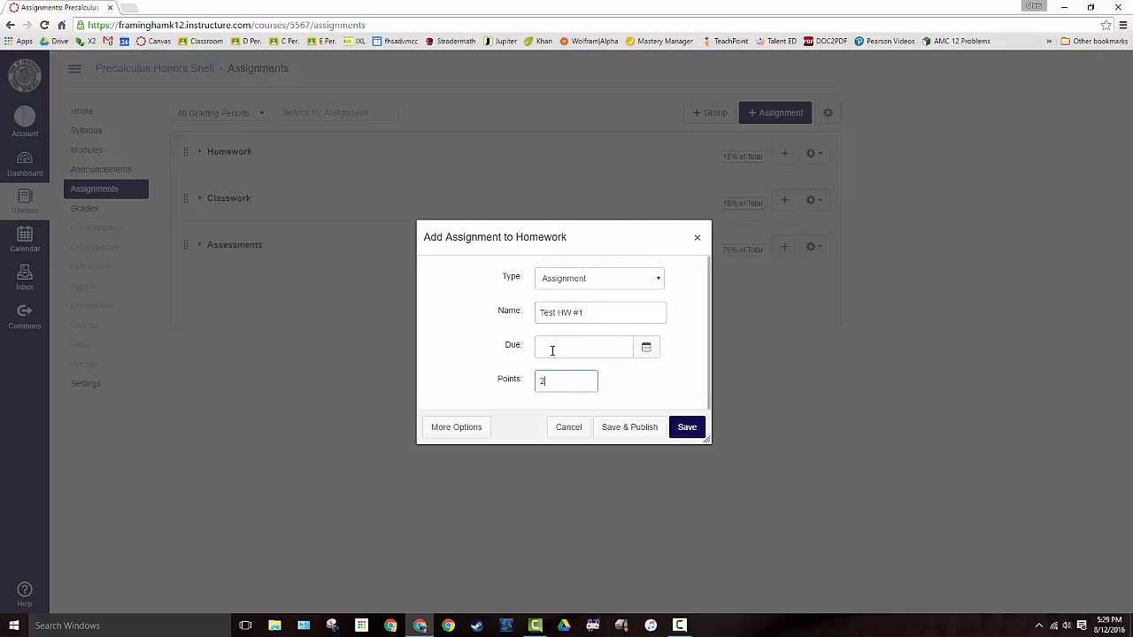
pyautogui.write('2')
pyautogui.click(555, 346)
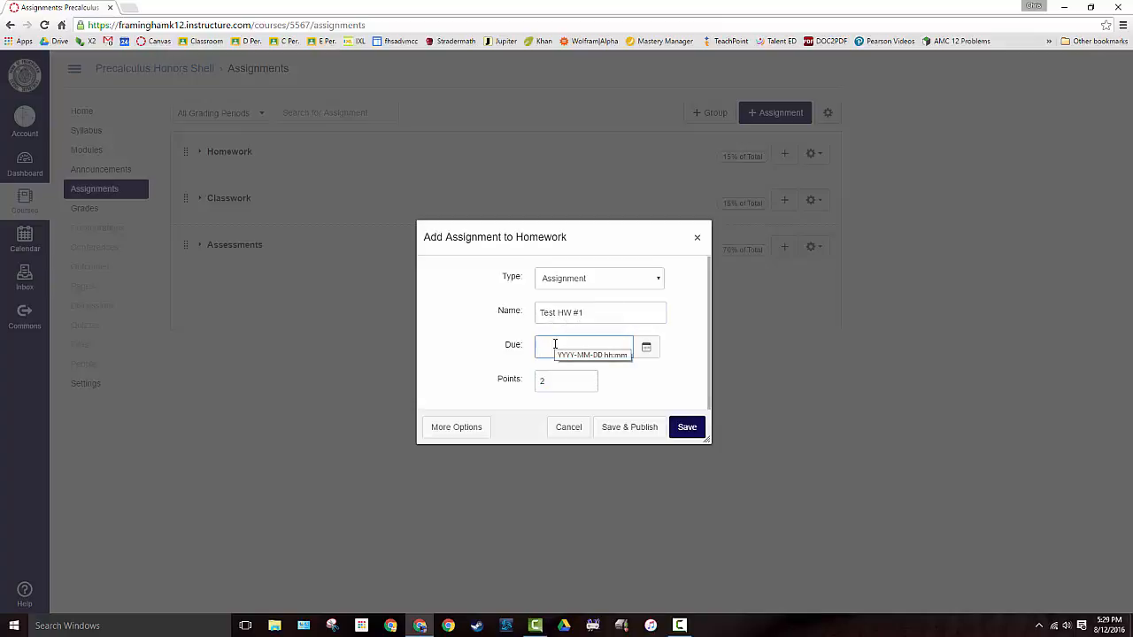
pyautogui.click(632, 427)
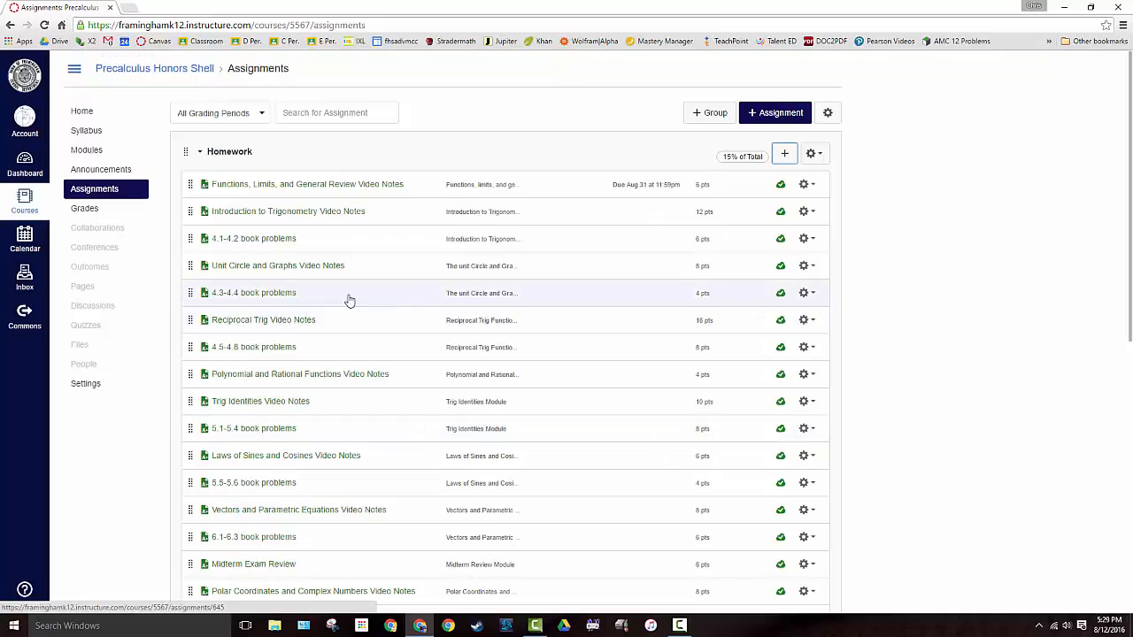
# Examine the Homework group's assignments, including Test HW #1, with their due dates and the grading period filter
pyautogui.scroll(-5, 435, 269)
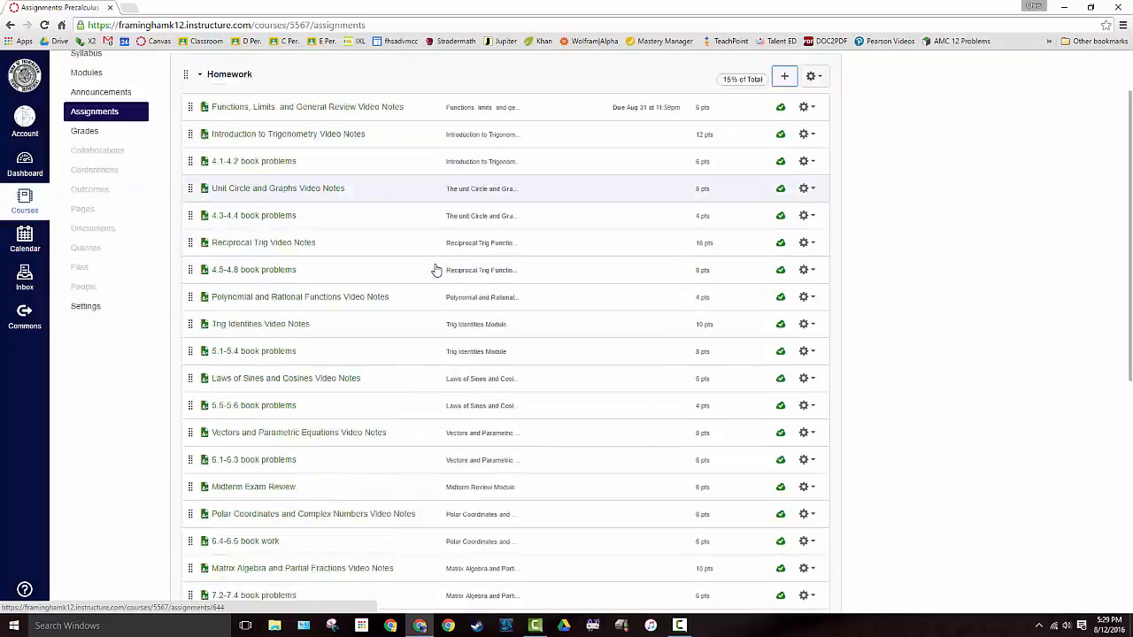
pyautogui.scroll(3, 344, 319)
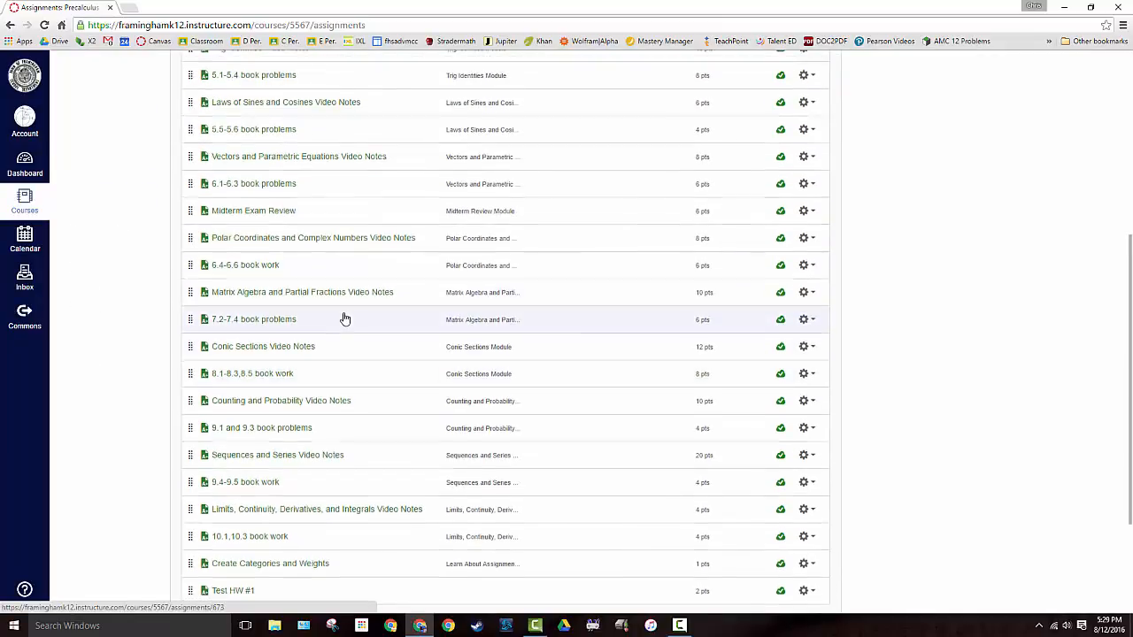
pyautogui.scroll(1, 255, 118)
pyautogui.scroll(-5, 261, 120)
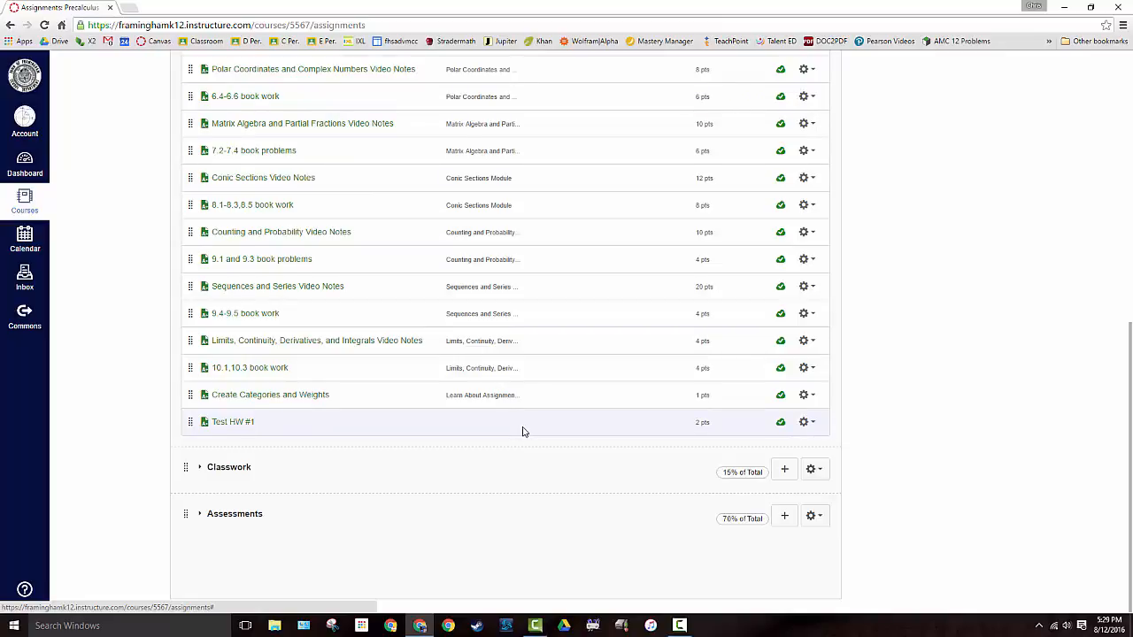
pyautogui.scroll(6, 523, 431)
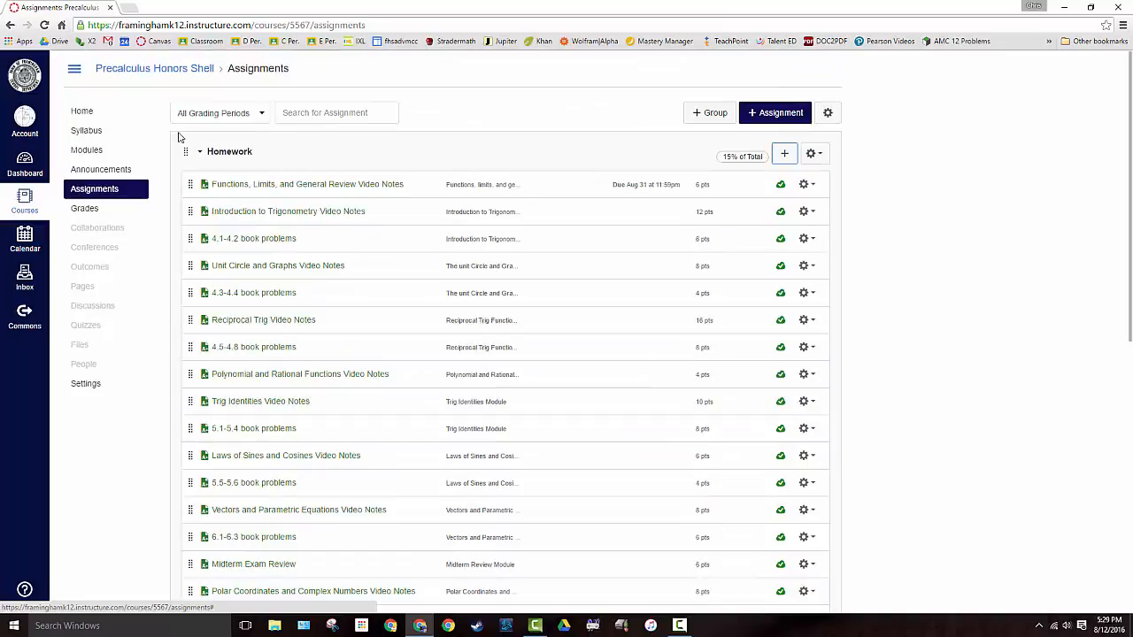
pyautogui.click(220, 115)
pyautogui.click(232, 117)
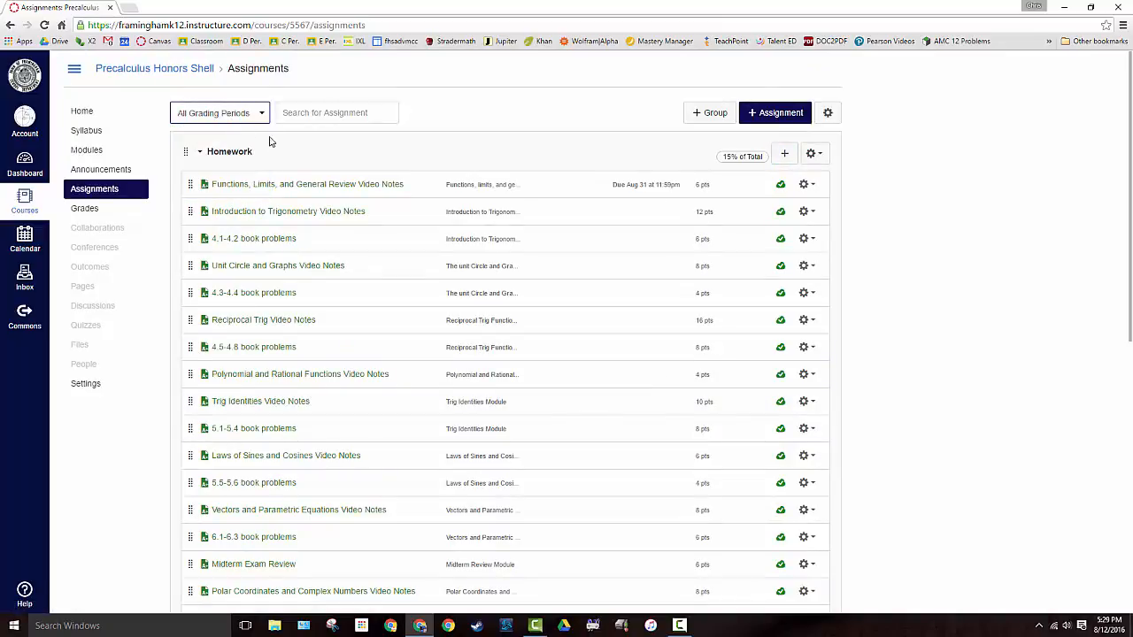
pyautogui.scroll(-6, 637, 293)
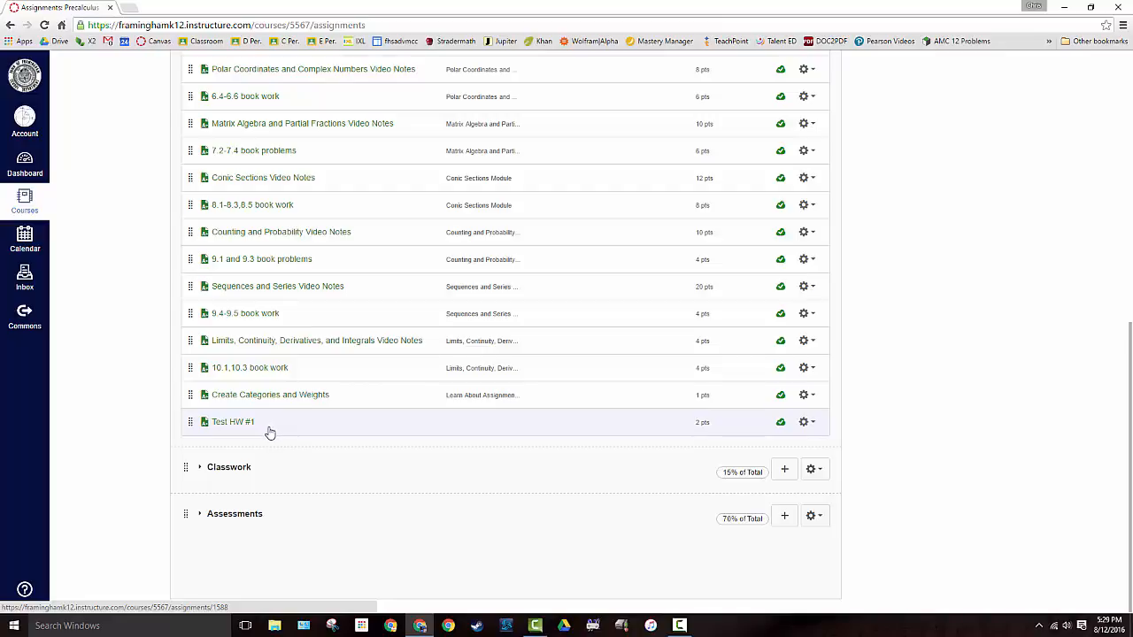
pyautogui.scroll(6, 274, 429)
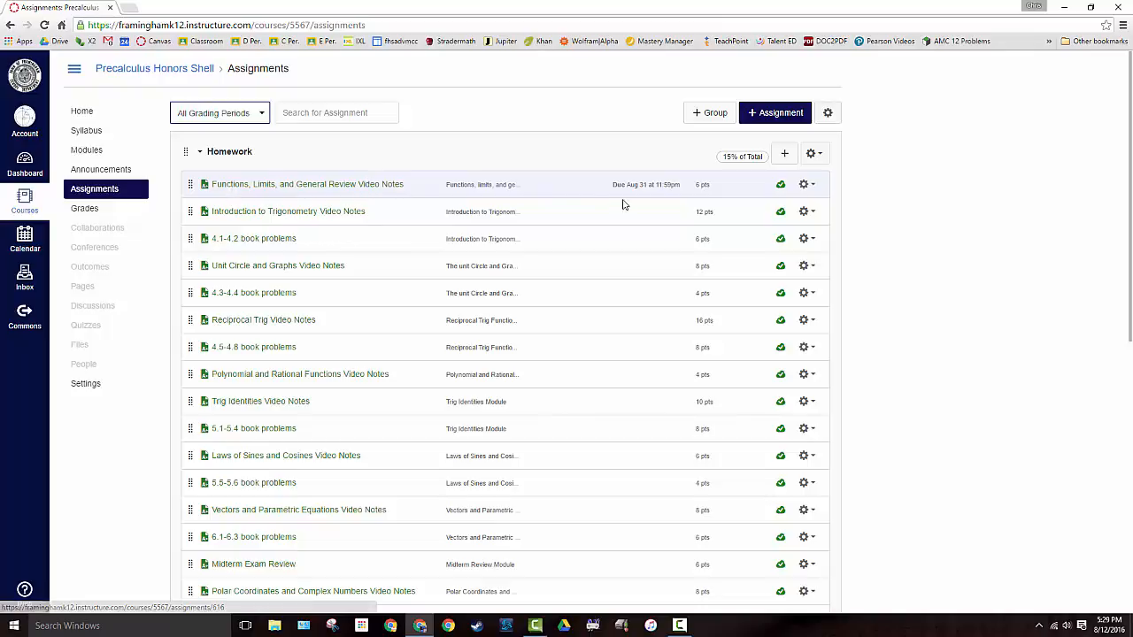
# Open the Functions, Limits, and General Review Video Notes assignment for editing, review its grading and due date settings, and save it
pyautogui.click(336, 184)
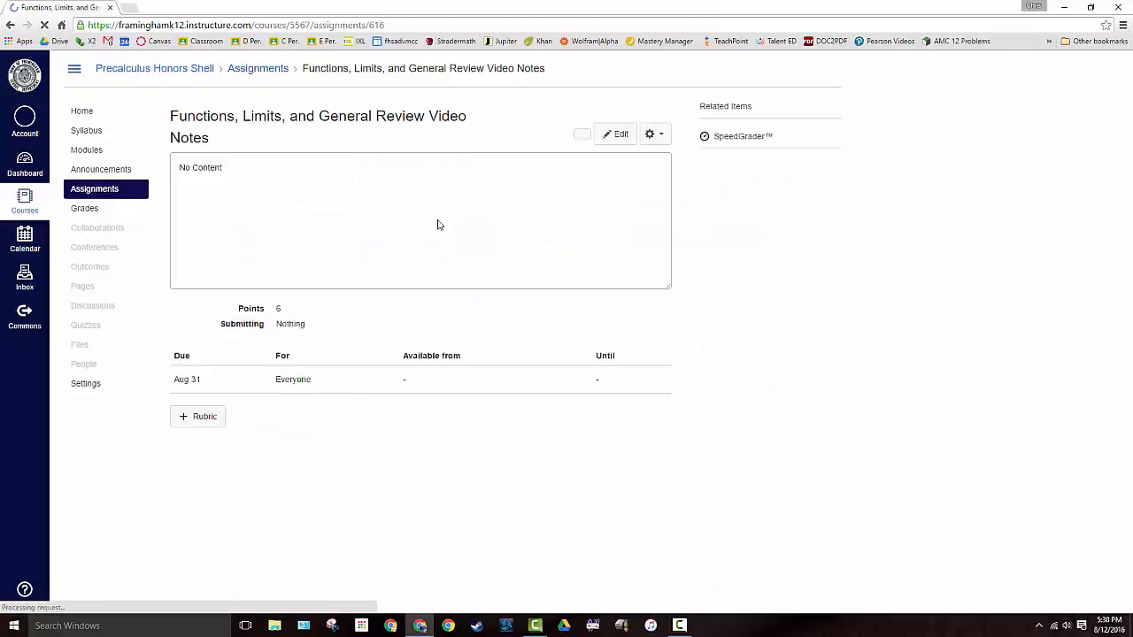
pyautogui.click(621, 135)
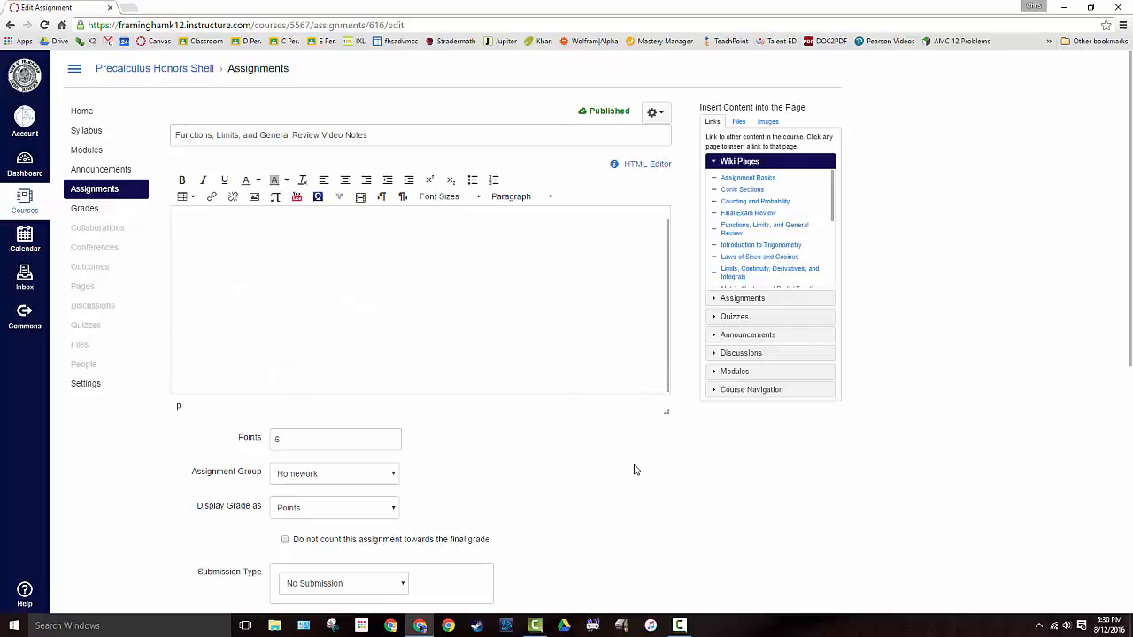
pyautogui.scroll(-3, 628, 462)
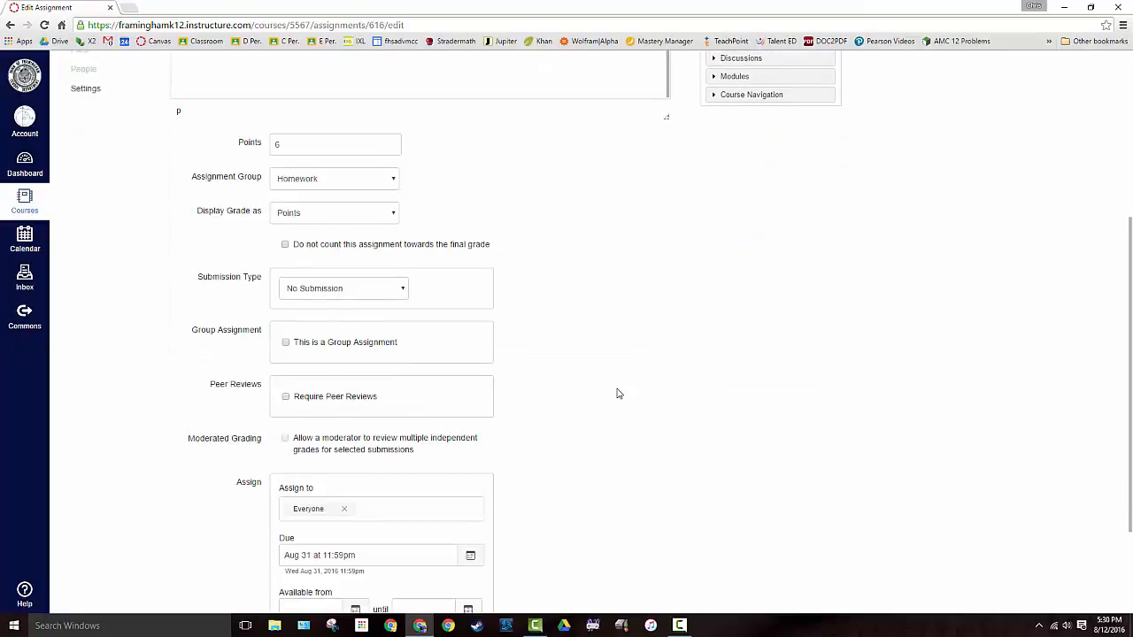
pyautogui.scroll(-2, 618, 391)
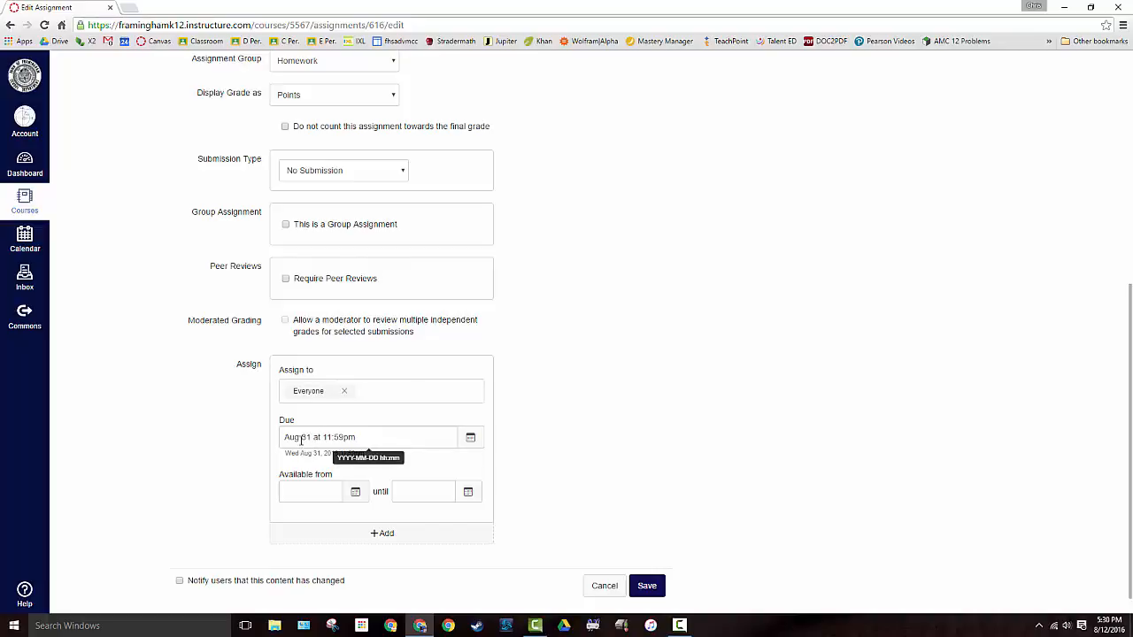
pyautogui.click(647, 586)
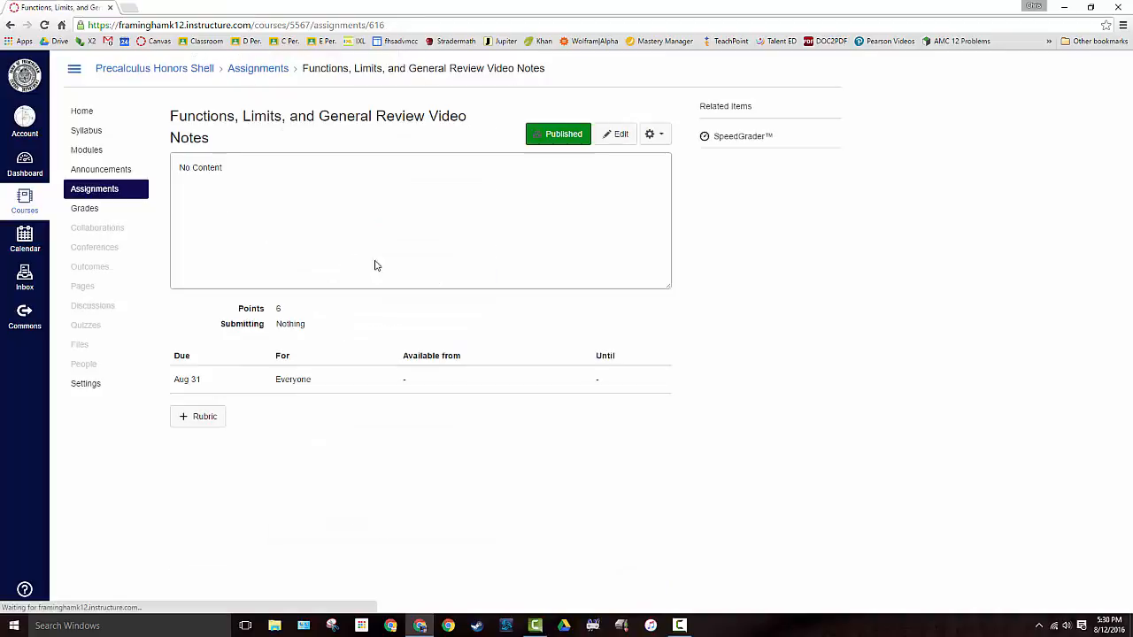
# Return to the Assignments page and filter the list to the Term 1 grading period
pyautogui.click(78, 190)
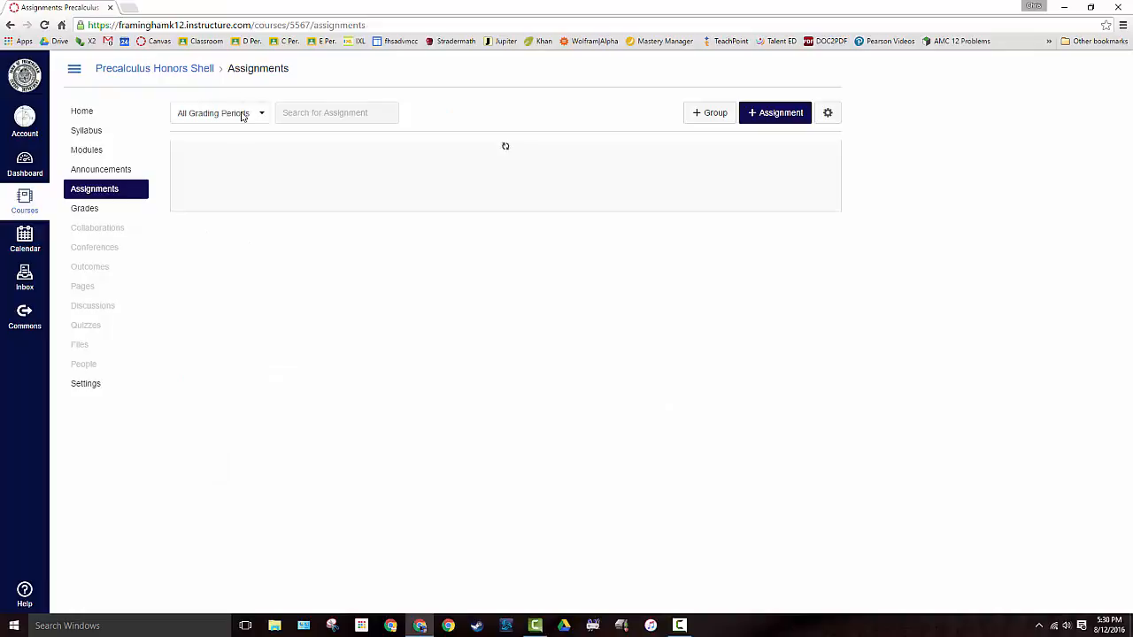
pyautogui.click(245, 114)
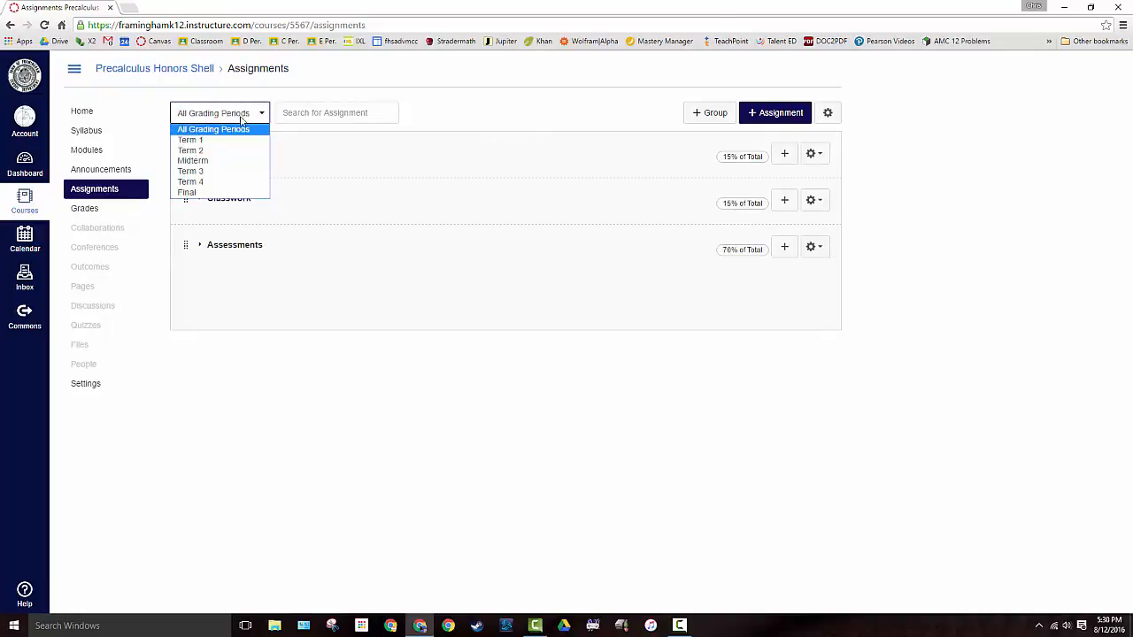
pyautogui.click(196, 141)
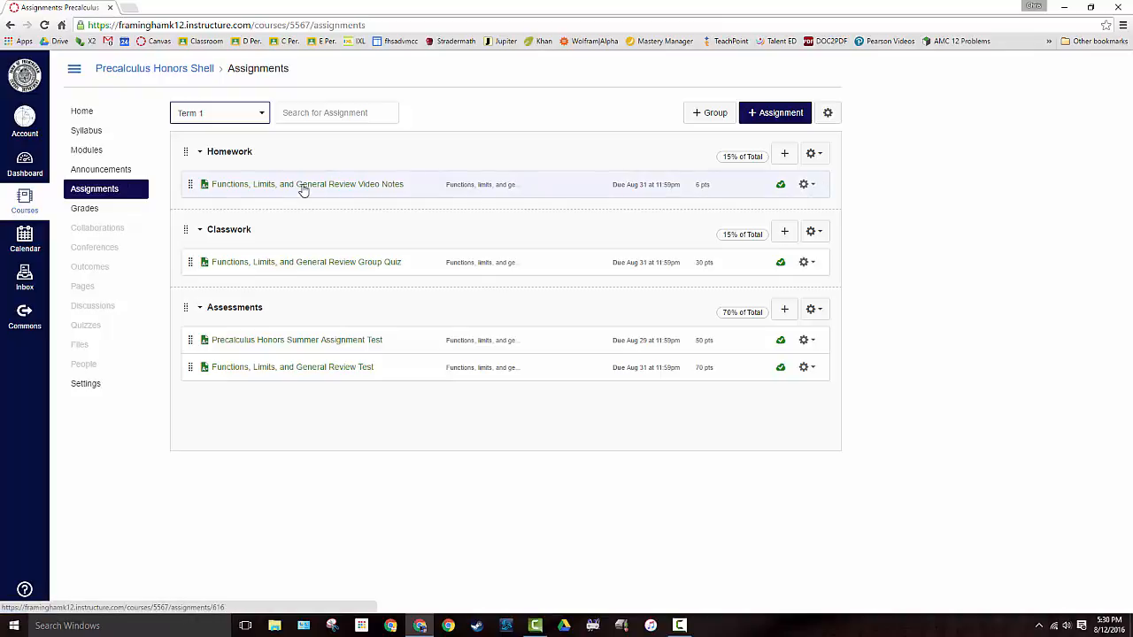
# Review the available grading periods and set the assignment list's filter to All Grading Periods
pyautogui.click(205, 119)
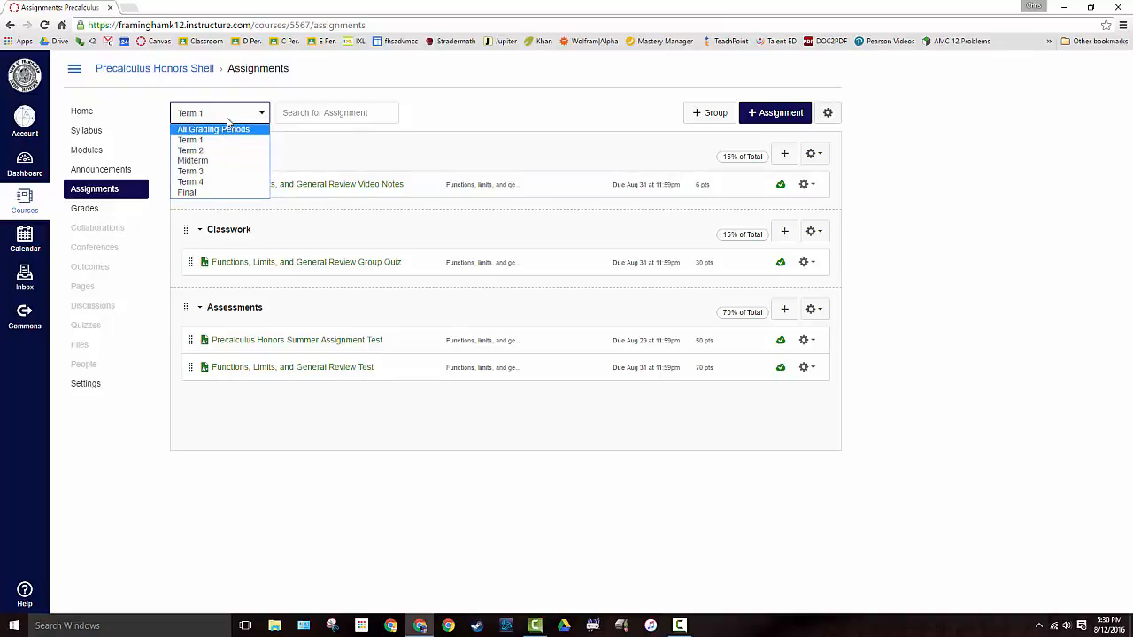
pyautogui.click(228, 119)
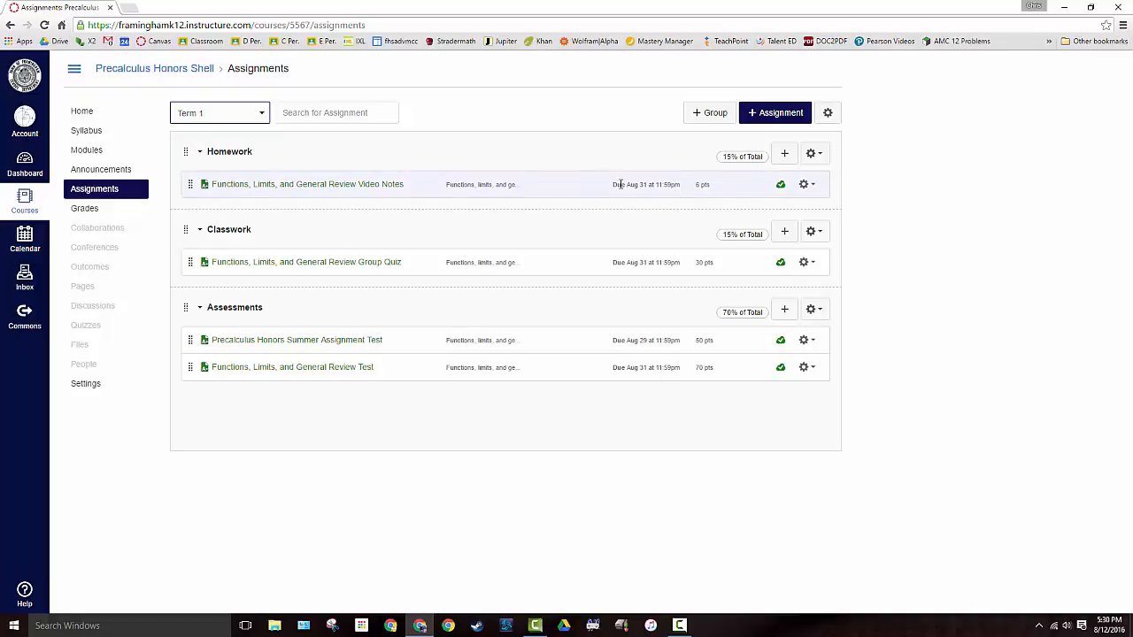
pyautogui.click(244, 117)
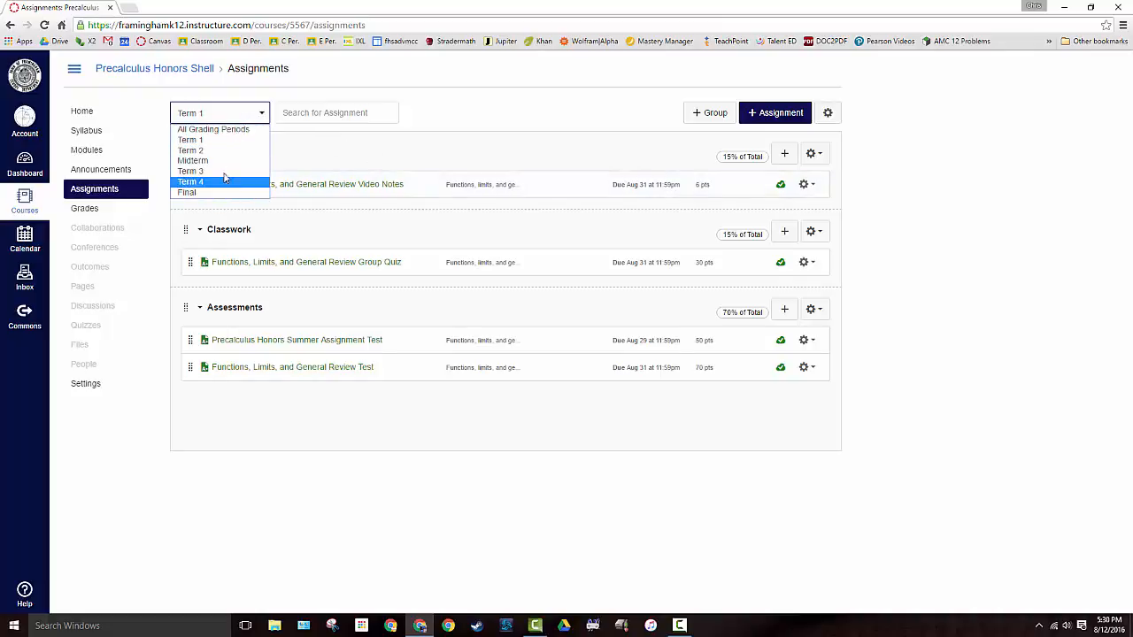
pyautogui.click(245, 120)
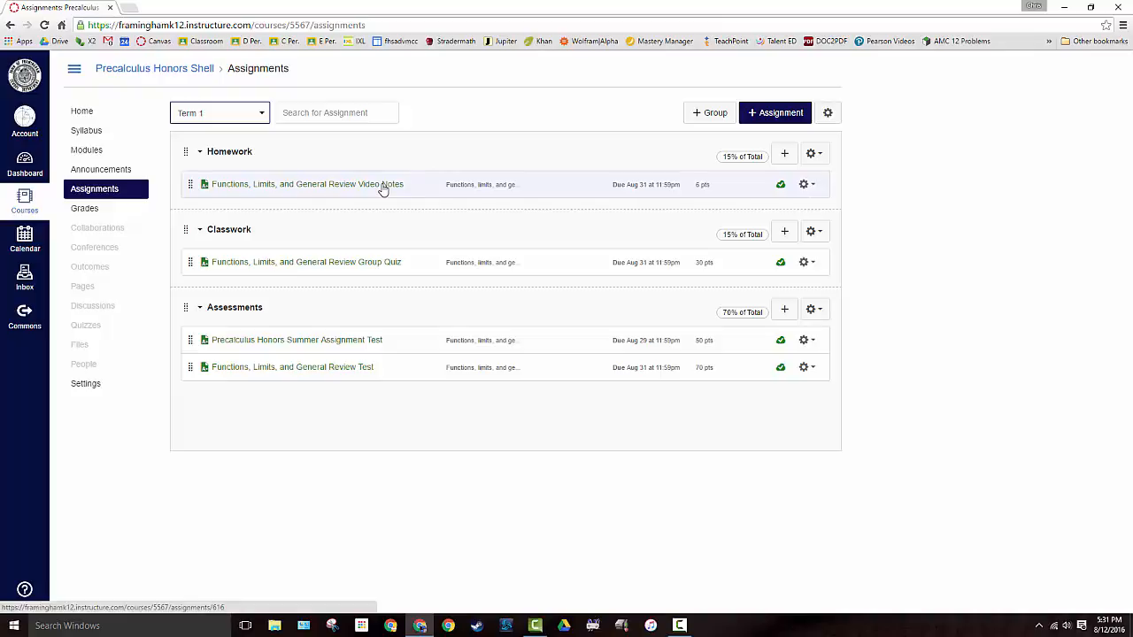
pyautogui.click(216, 119)
pyautogui.click(210, 131)
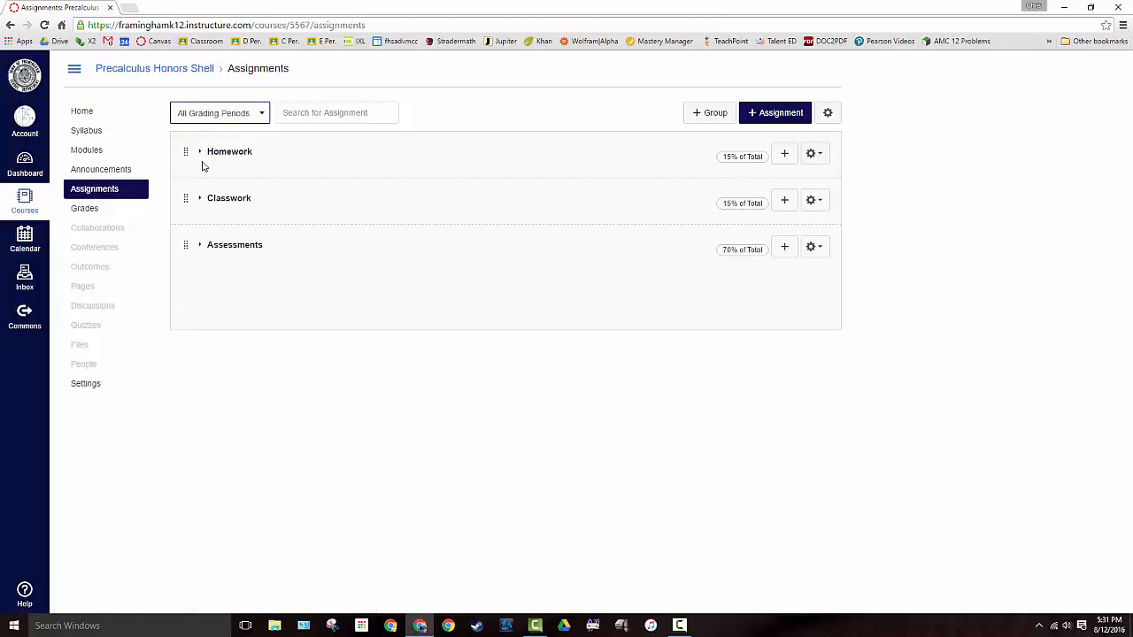
# Start a new assignment named Test HW #2 in the Homework group and open its full set of options
pyautogui.click(783, 154)
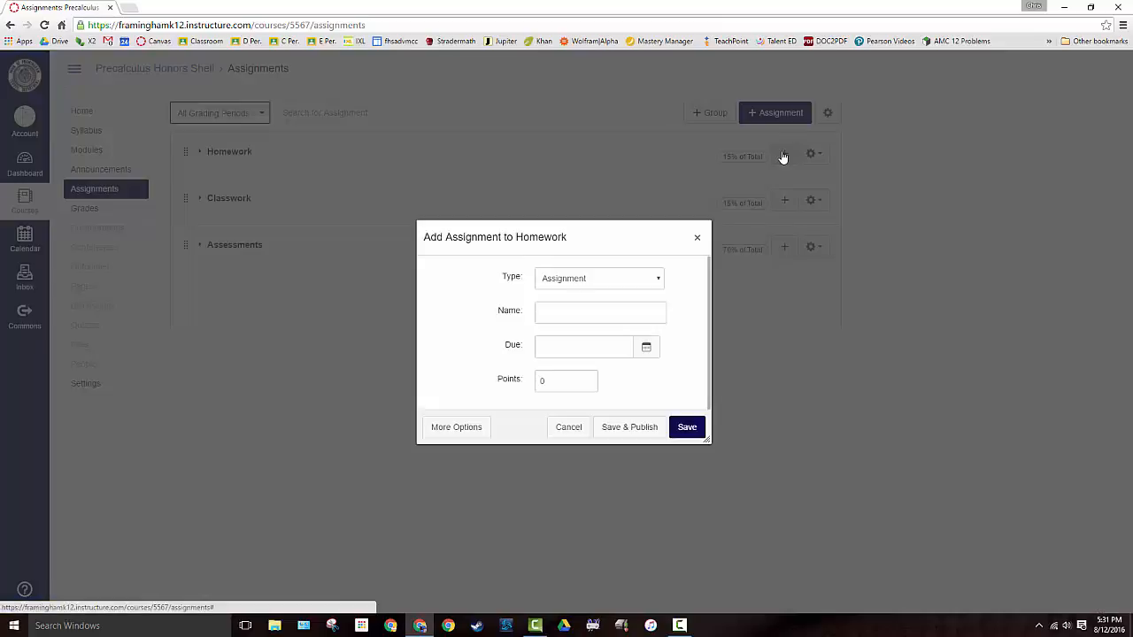
pyautogui.click(566, 315)
pyautogui.write('Test HW #2')
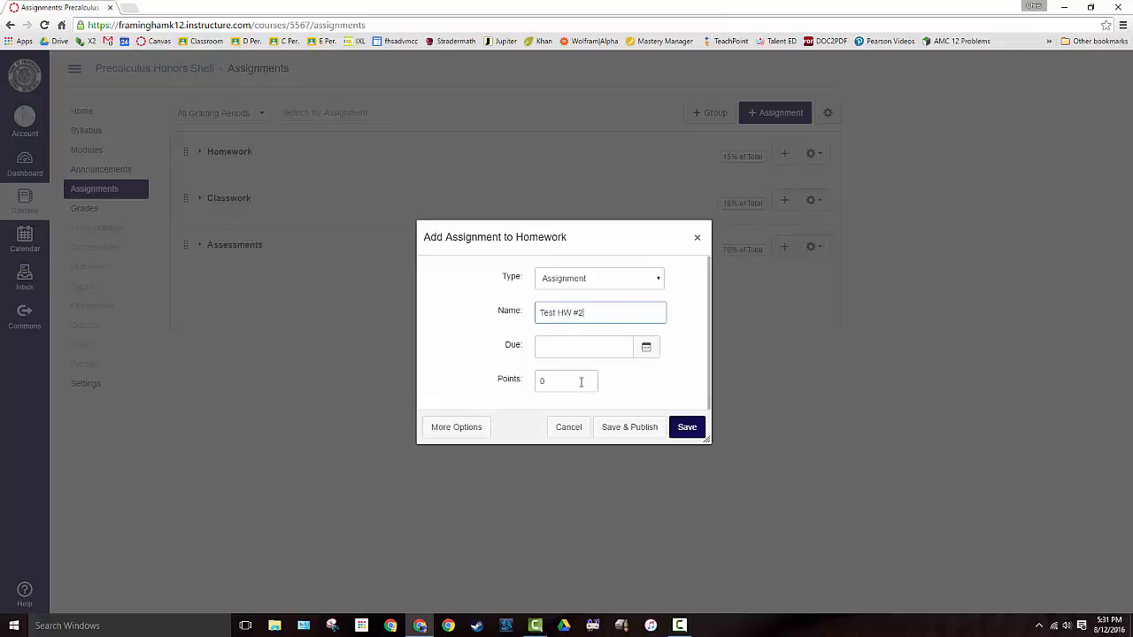
pyautogui.click(607, 347)
pyautogui.click(457, 428)
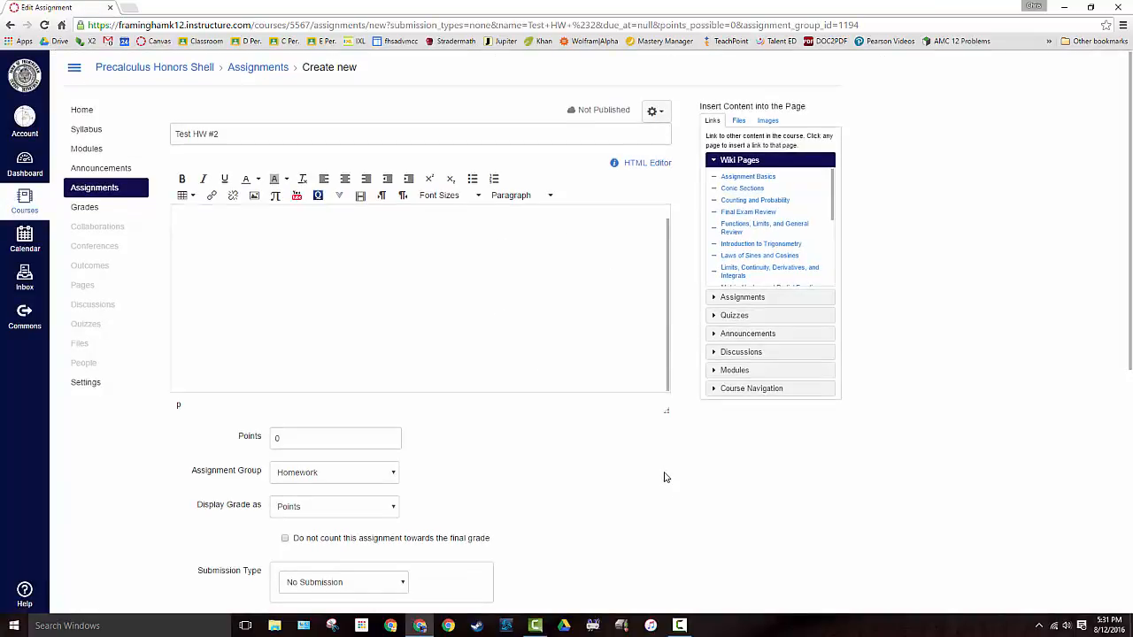
# Keep Points as the grade display and Homework as the assignment group, and set the points to 2
pyautogui.scroll(-2, 665, 478)
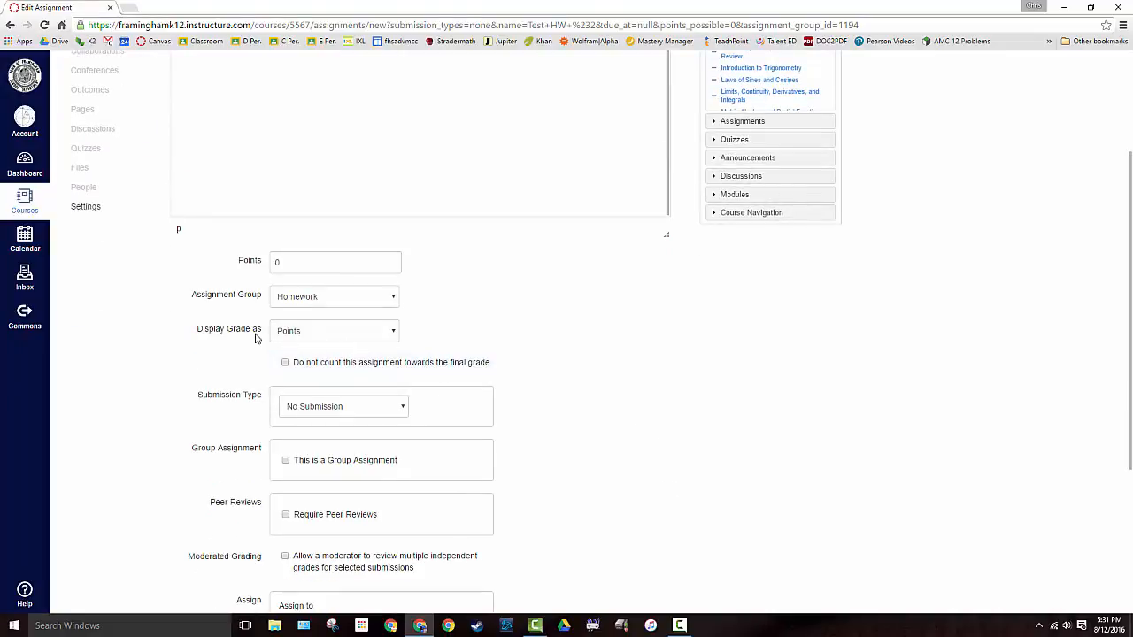
pyautogui.click(324, 332)
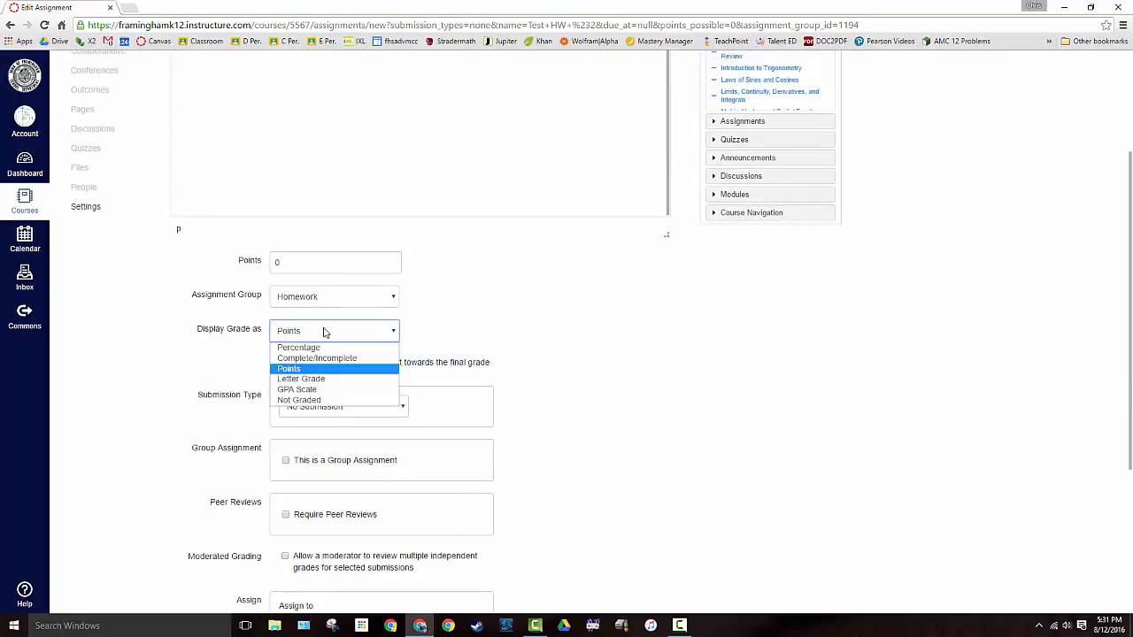
pyautogui.click(301, 368)
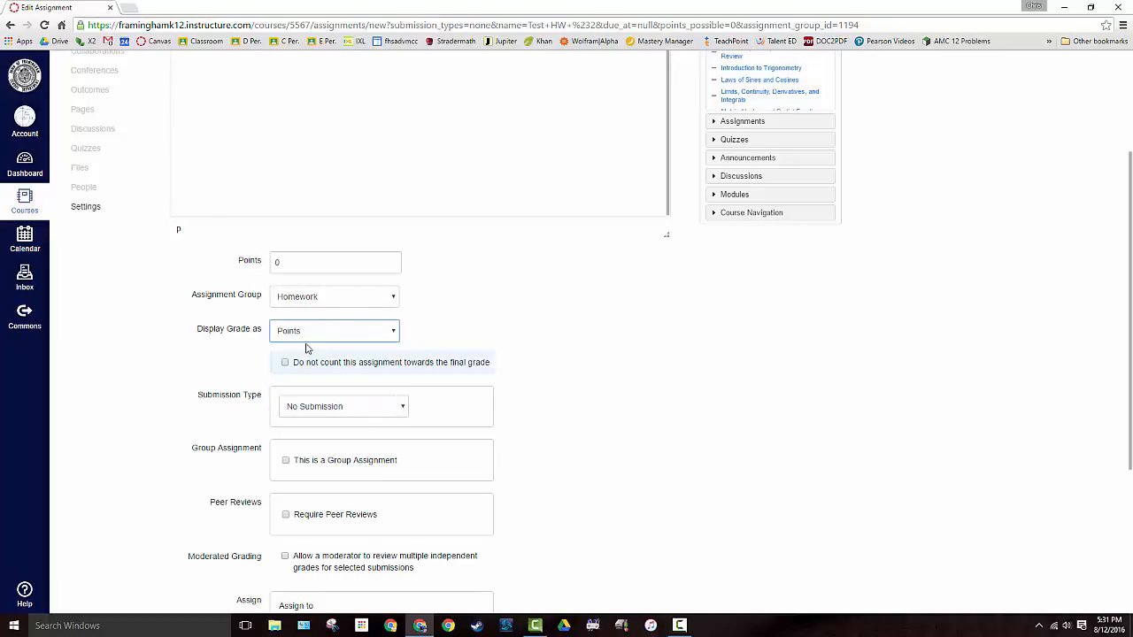
pyautogui.click(324, 301)
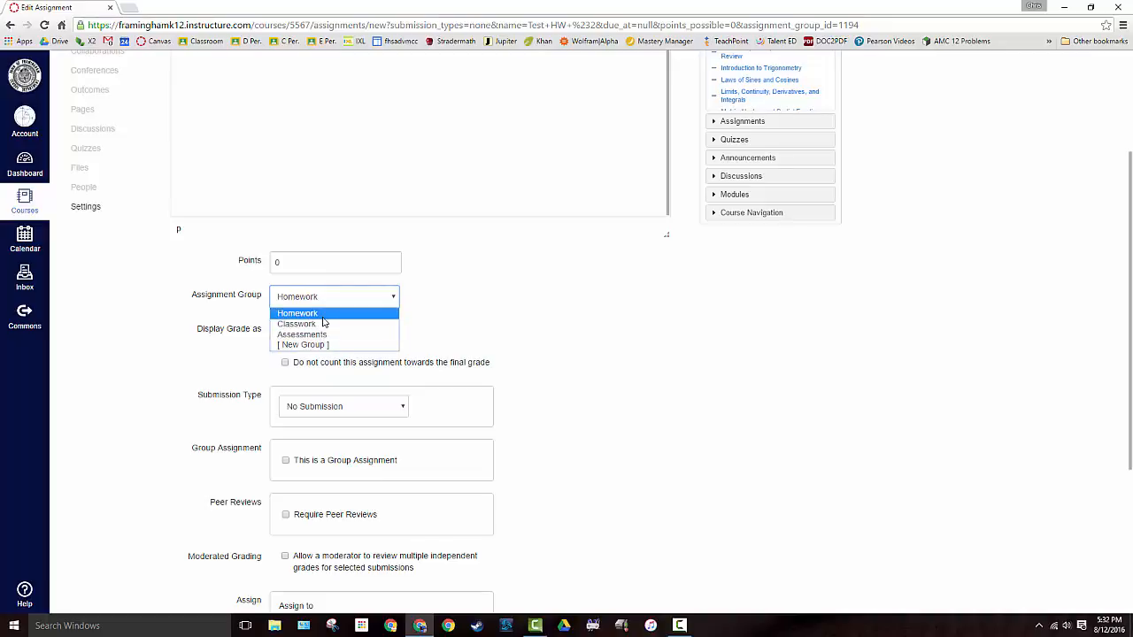
pyautogui.click(322, 316)
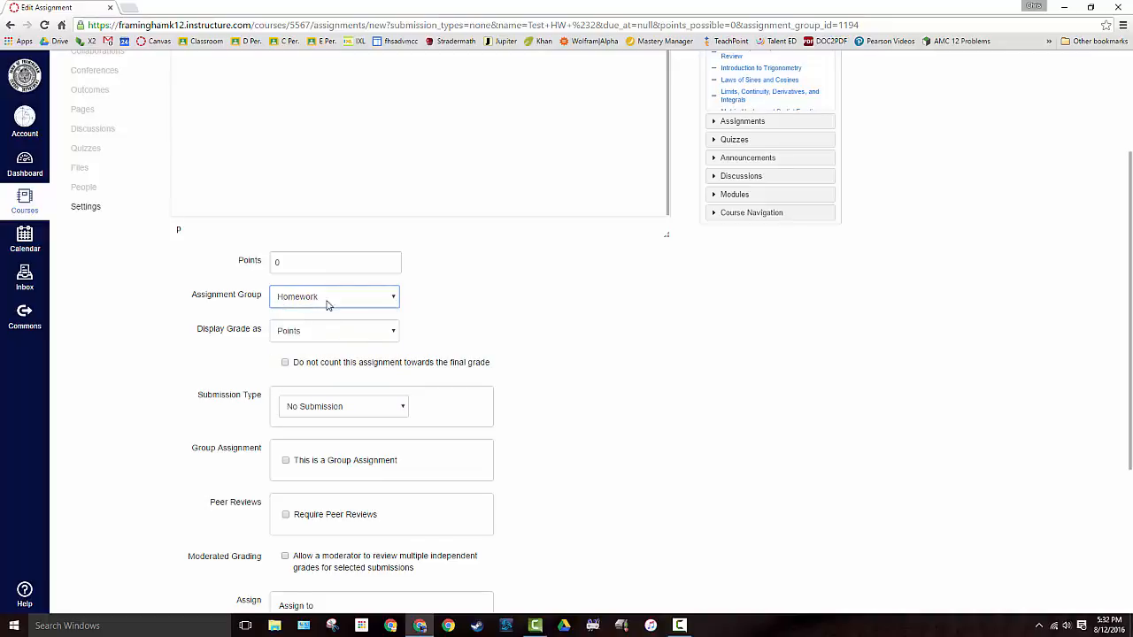
pyautogui.click(328, 302)
pyautogui.click(322, 315)
pyautogui.doubleClick(316, 258)
pyautogui.write('2')
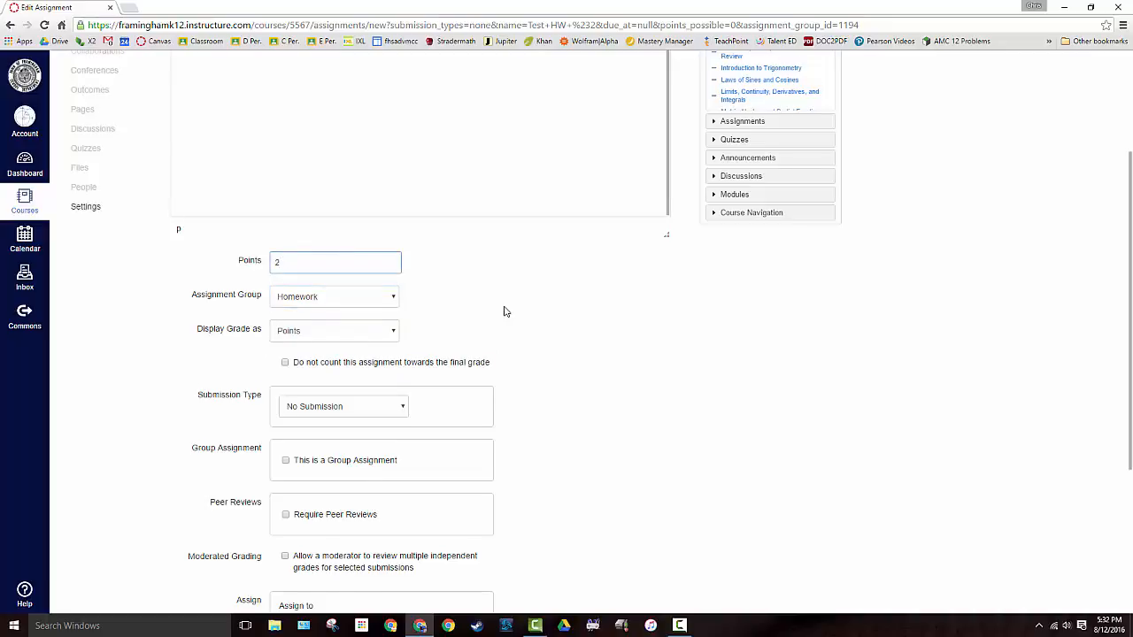
# Replace Everyone with the Precalculus Shell course section as the assignee of Test HW #2
pyautogui.scroll(-2, 507, 309)
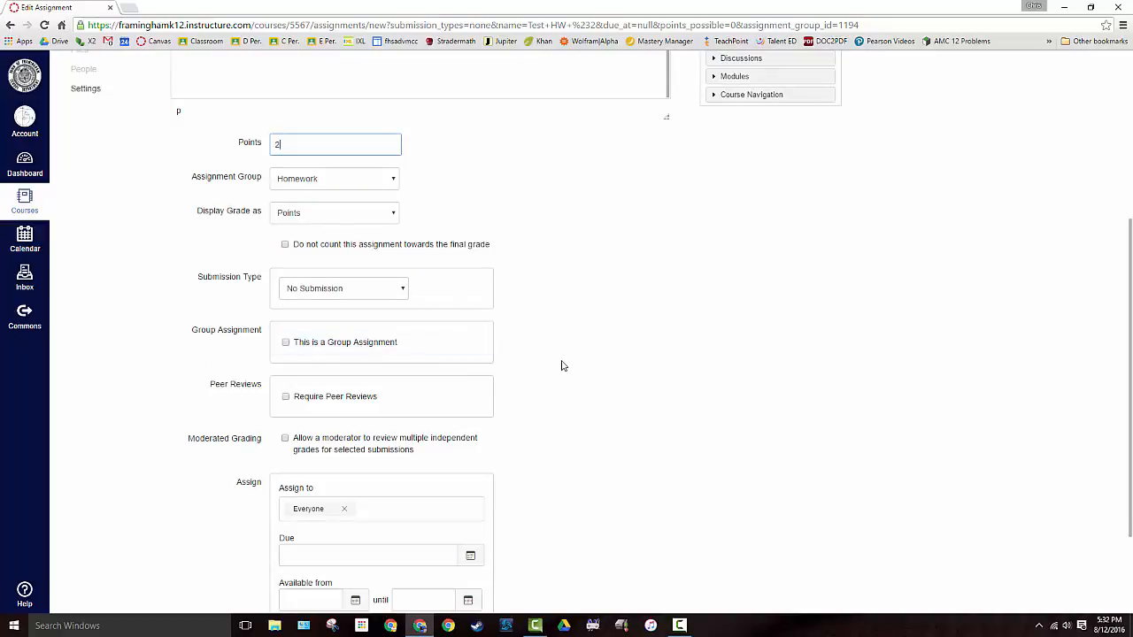
pyautogui.scroll(-1, 558, 368)
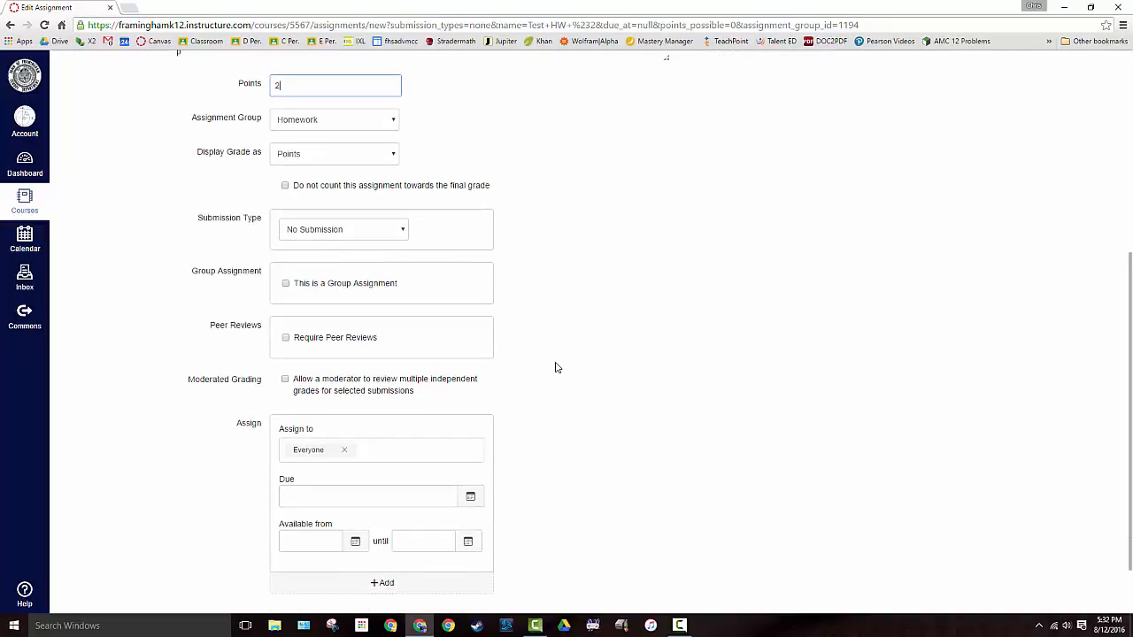
pyautogui.scroll(-1, 556, 368)
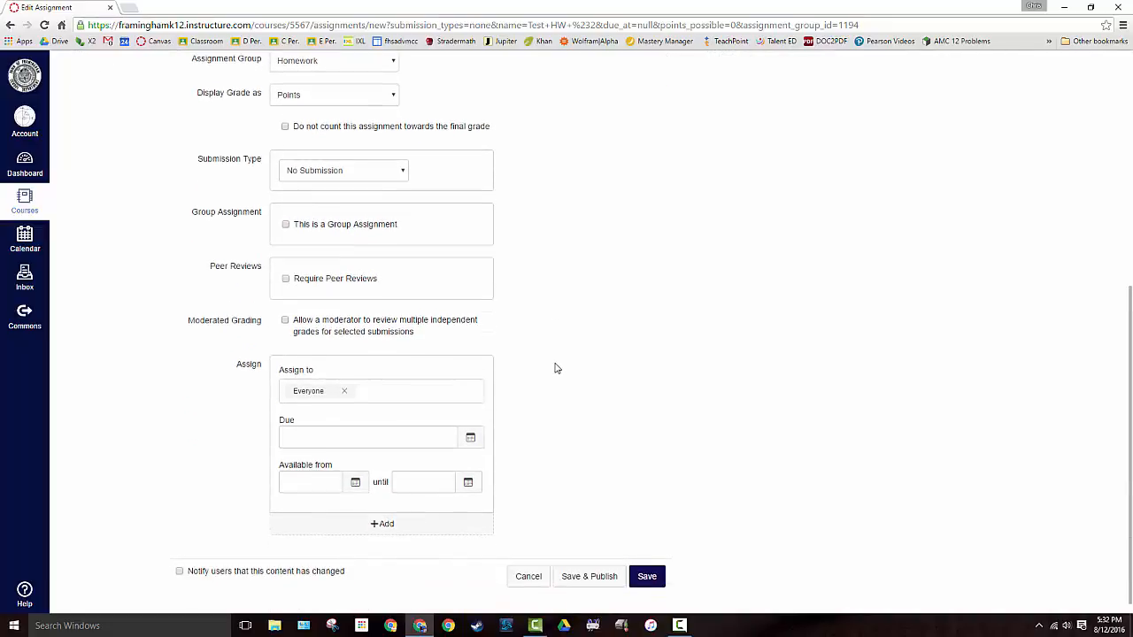
pyautogui.click(372, 379)
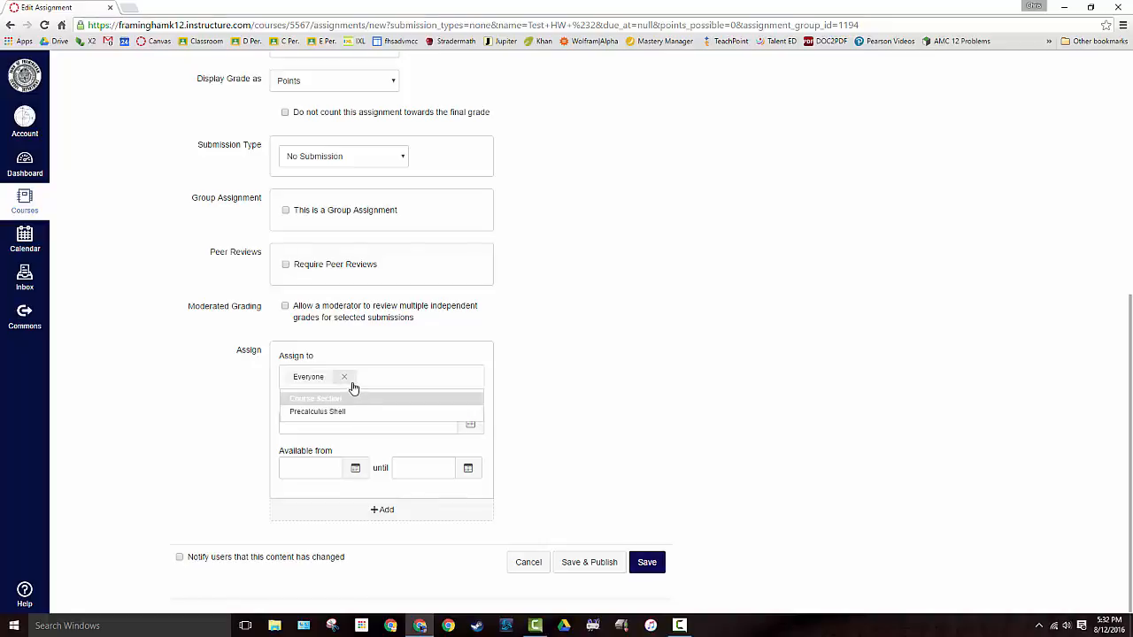
pyautogui.click(344, 376)
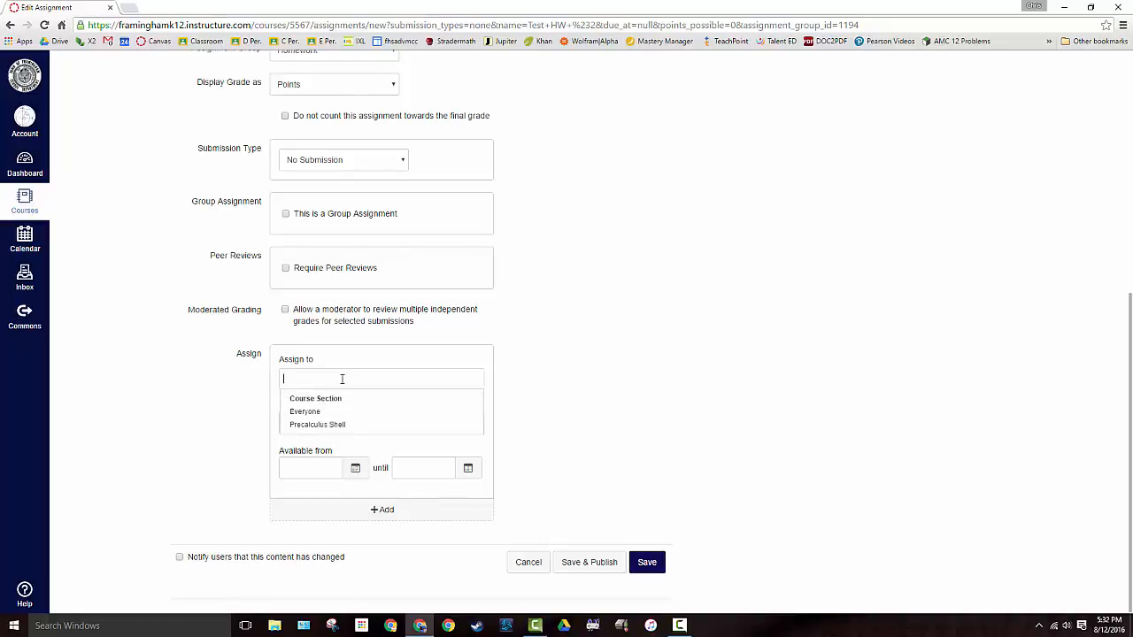
pyautogui.click(319, 425)
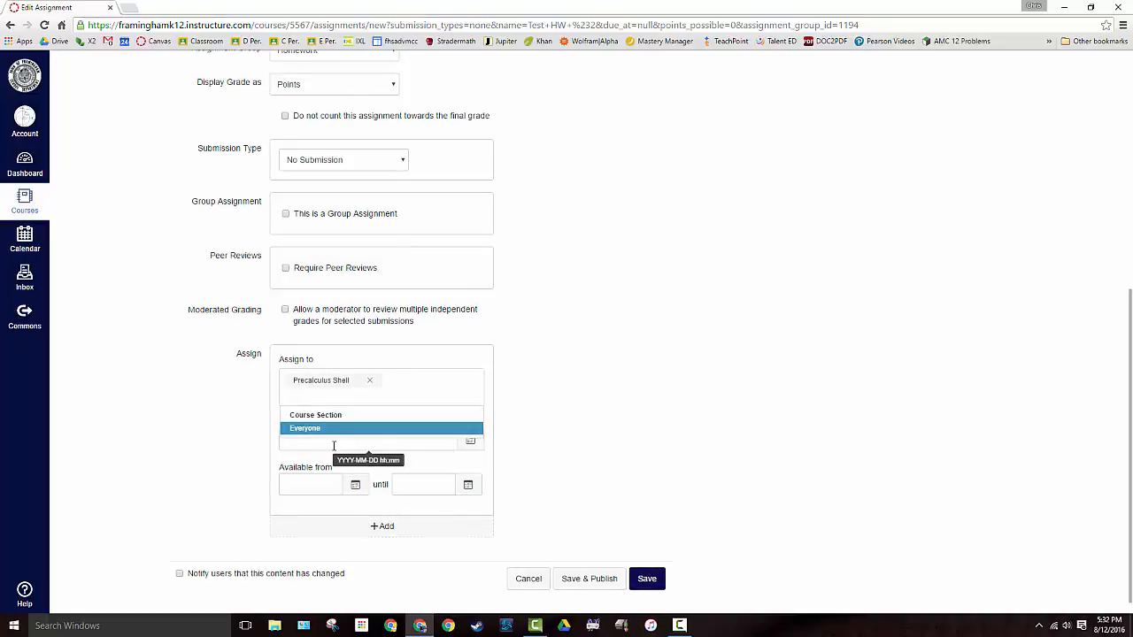
# Add a second assignee and due date block to Test HW #2, and cancel creating the assignment
pyautogui.click(375, 531)
pyautogui.scroll(-2, 132, 474)
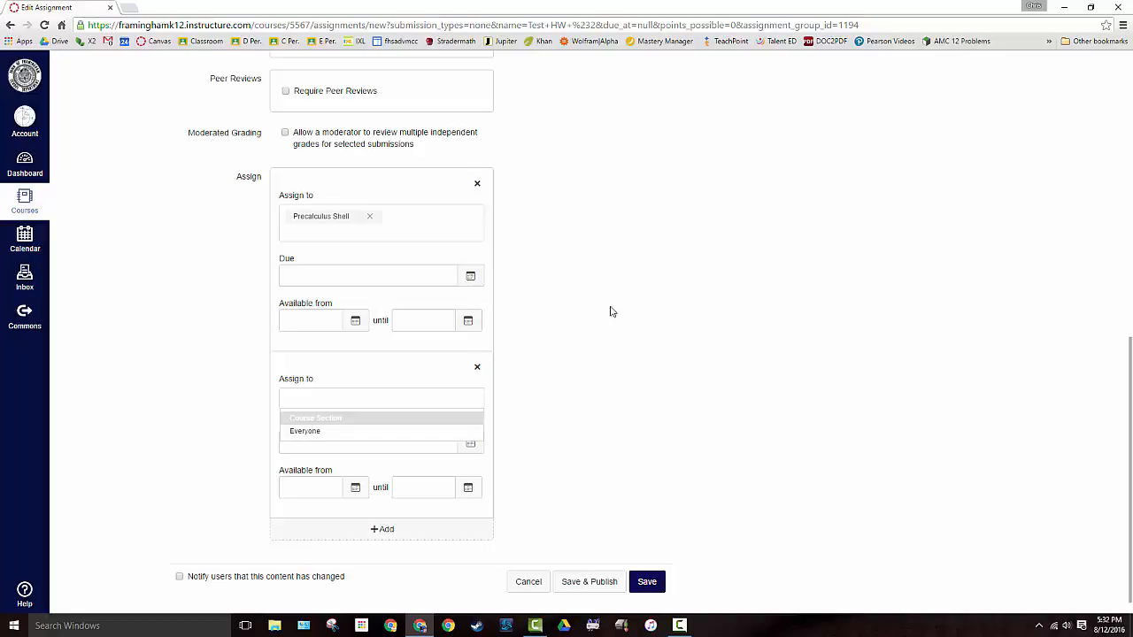
pyautogui.click(522, 582)
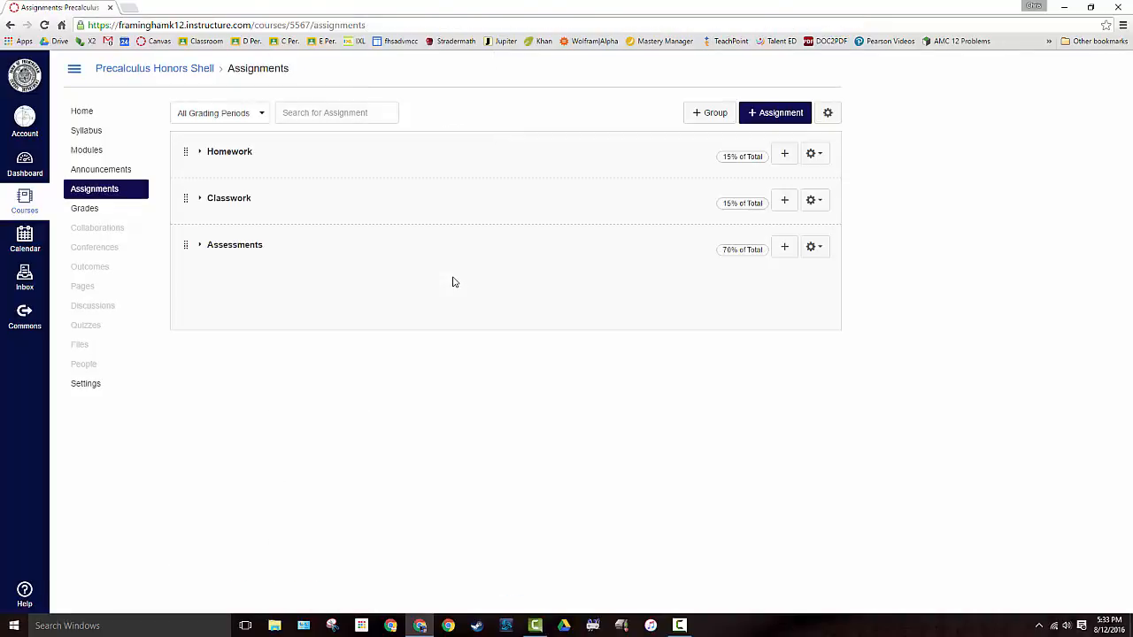
# Examine the assignments in the Homework, Classwork and Assessments groups one at a time, collapsing each group after viewing it
pyautogui.click(229, 154)
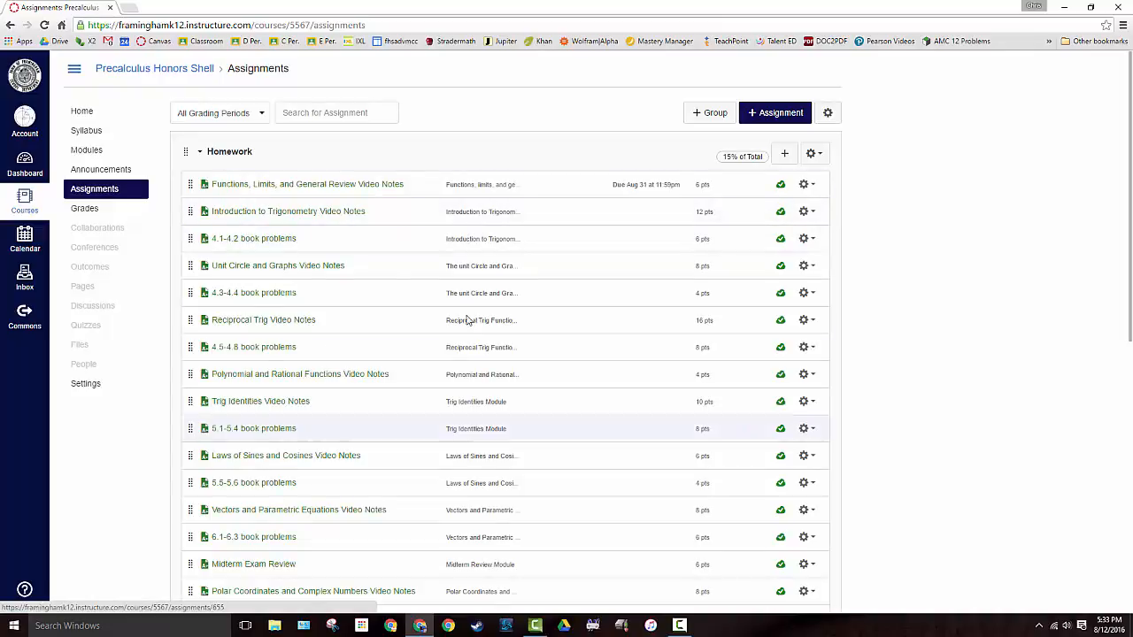
pyautogui.click(232, 154)
pyautogui.click(236, 199)
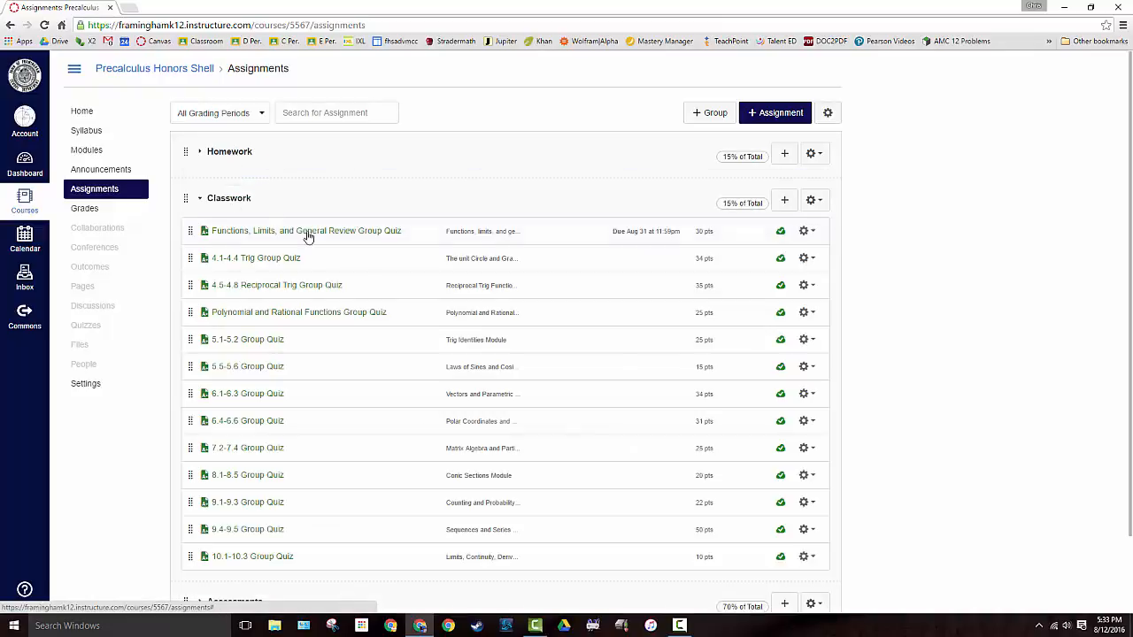
pyautogui.click(255, 210)
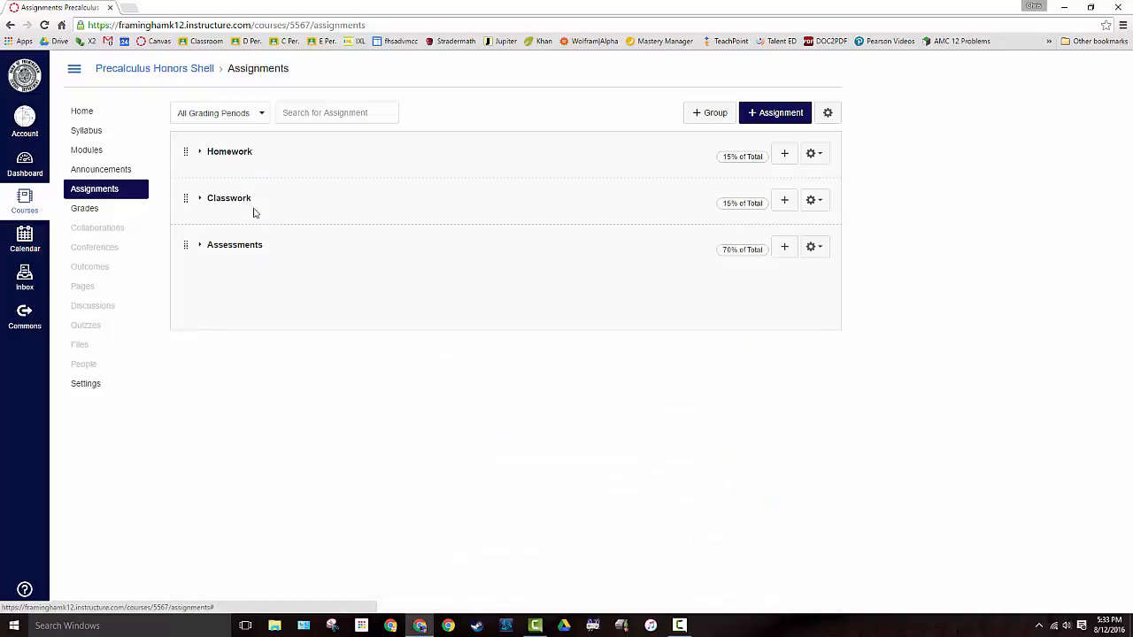
pyautogui.click(243, 247)
pyautogui.scroll(-2, 402, 402)
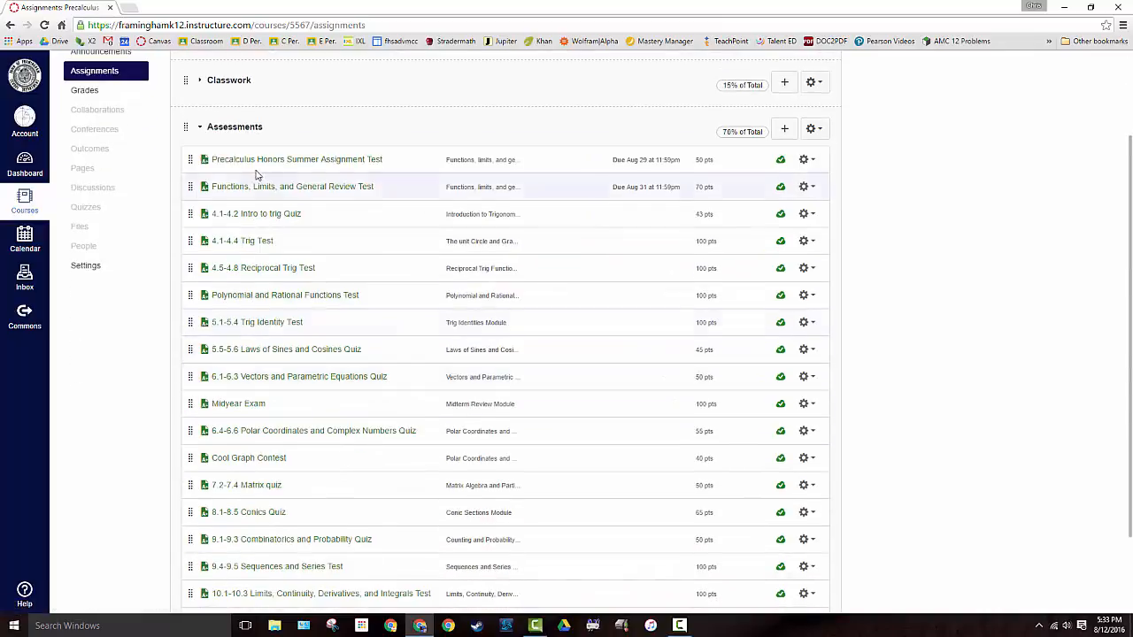
pyautogui.click(240, 129)
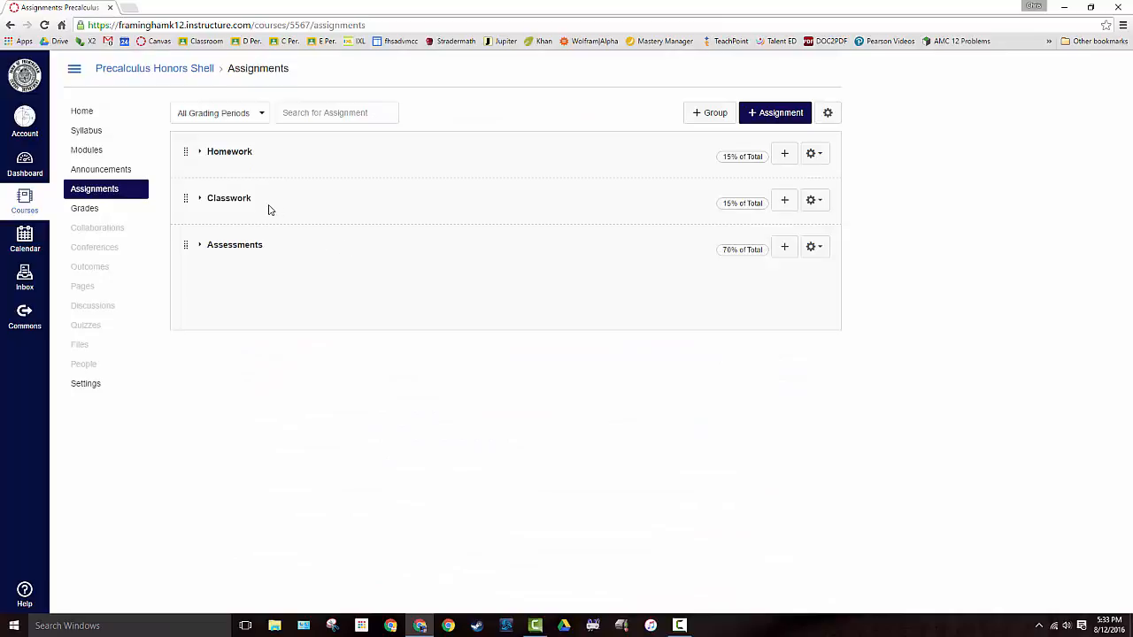
# Filter the assignment list by the Term 1 grading period and by Term 2 to compare their assignments
pyautogui.click(255, 119)
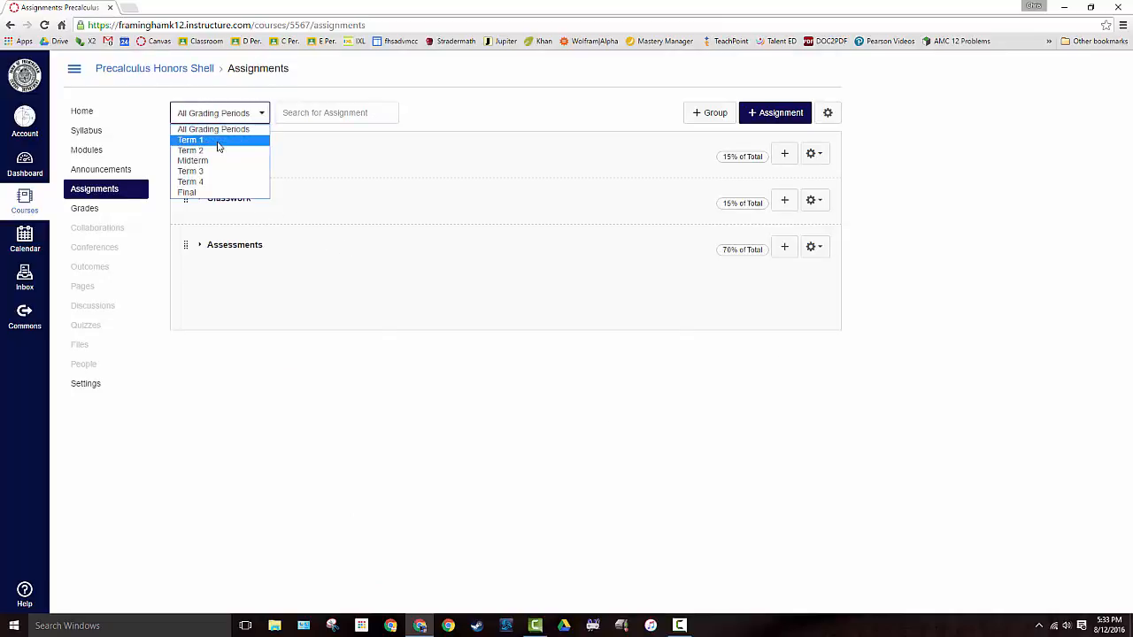
pyautogui.click(222, 146)
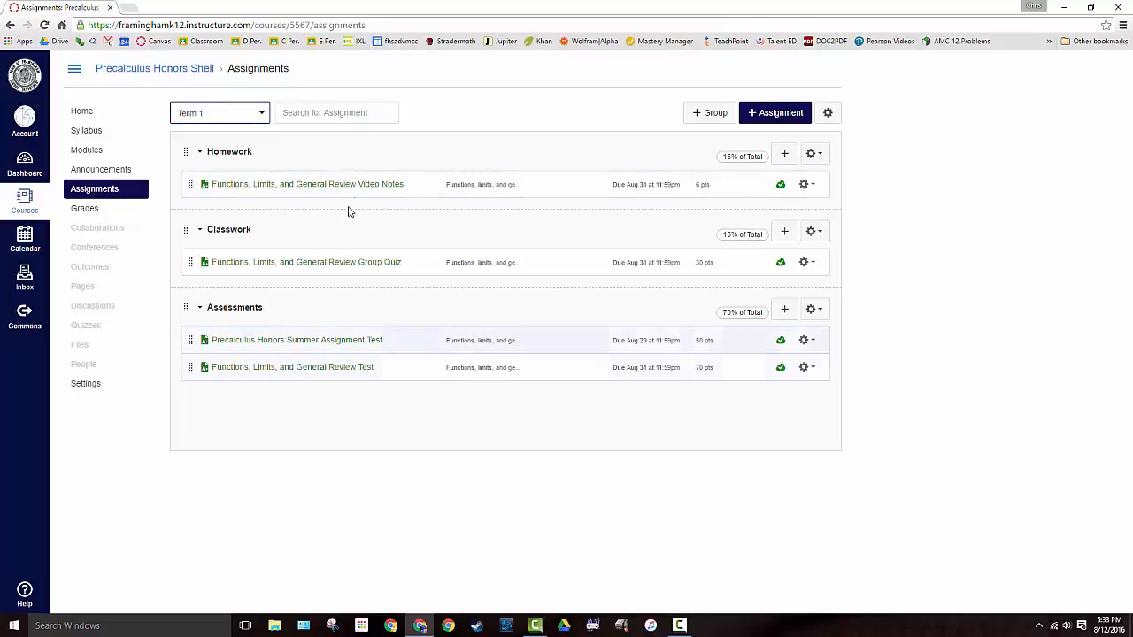
pyautogui.click(234, 118)
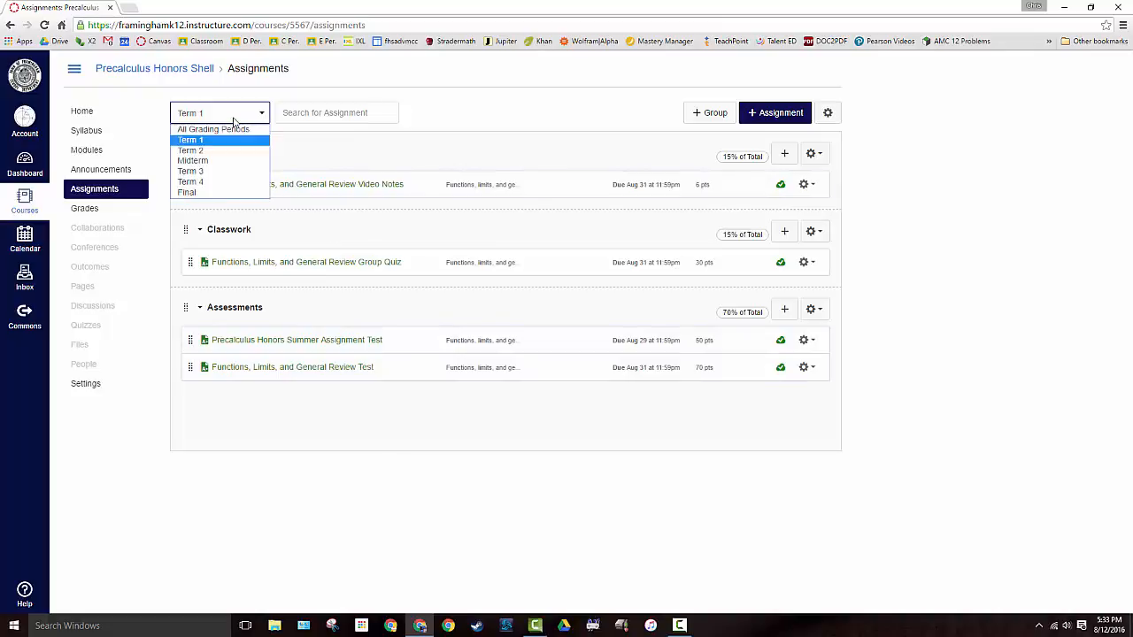
pyautogui.click(200, 150)
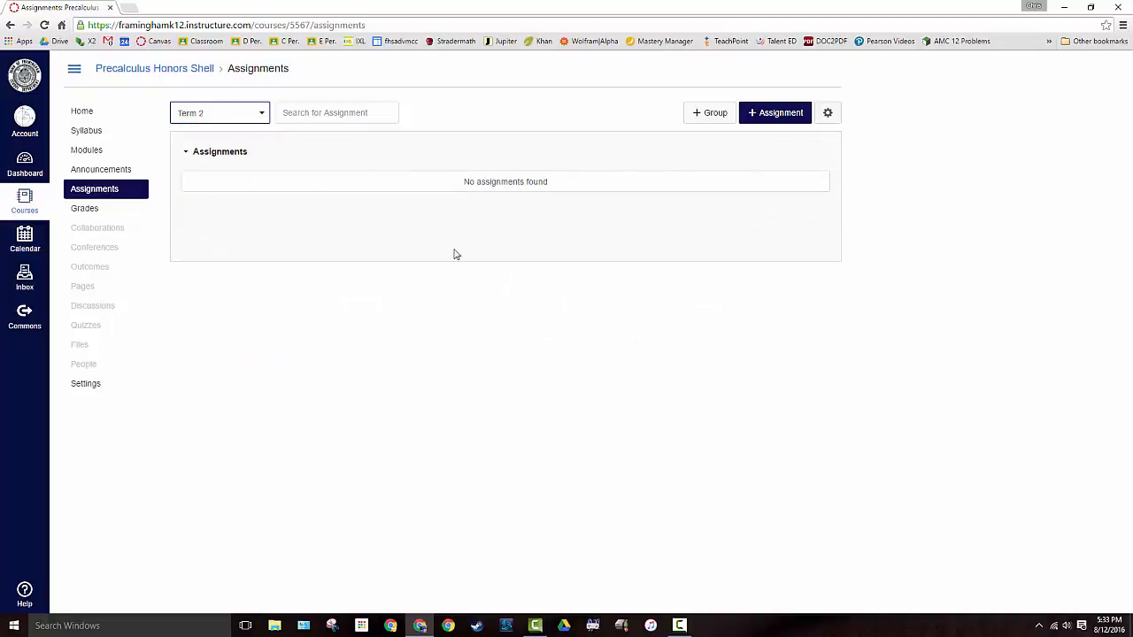
# Return the filter to All Grading Periods and expand the Homework group to view its assignments
pyautogui.click(239, 116)
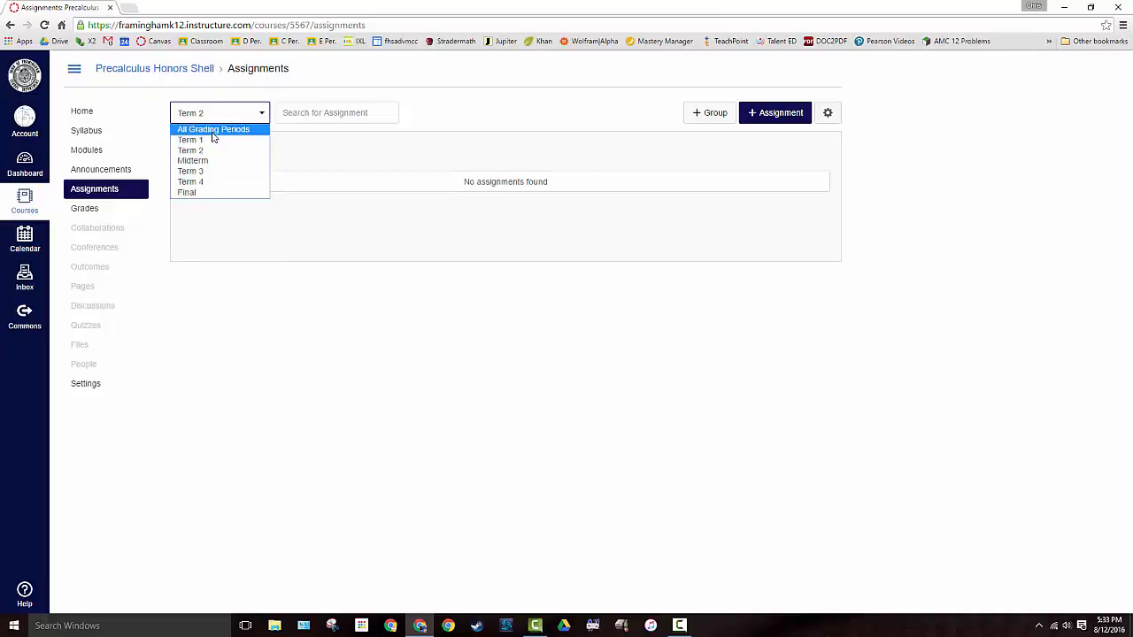
pyautogui.click(212, 133)
pyautogui.click(229, 152)
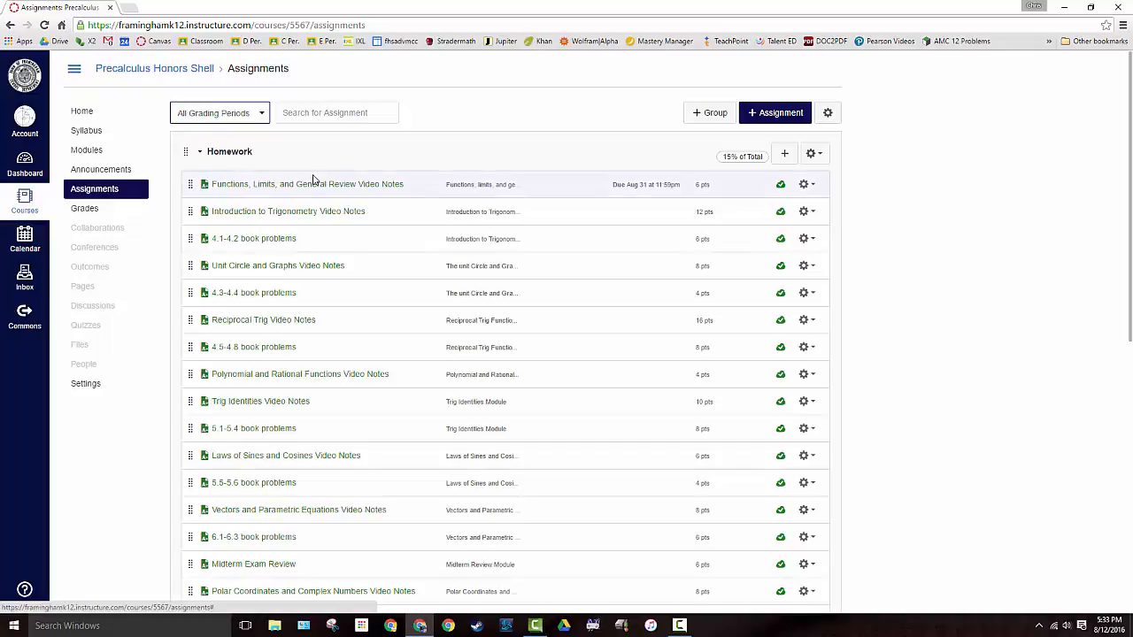